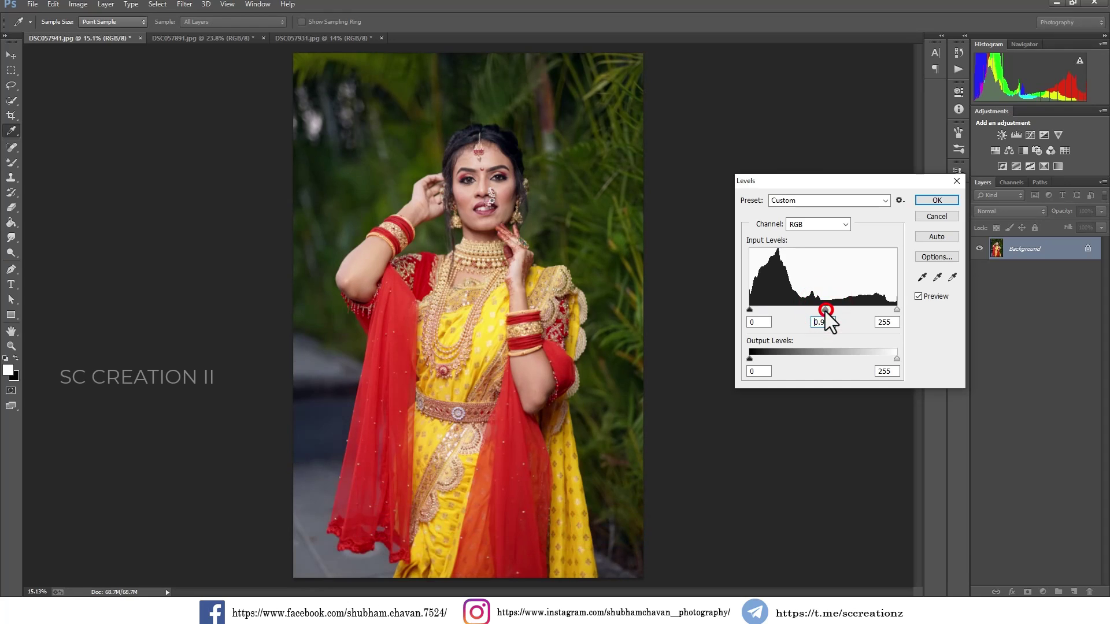
Apply the Levels midtone adjustment and unlock the Background layer for editing.
click(926, 201)
click(1088, 248)
Warm the photo with the Camera Raw Filter by setting Temperature to +6 and leaving Tint at 0.
click(184, 4)
click(206, 71)
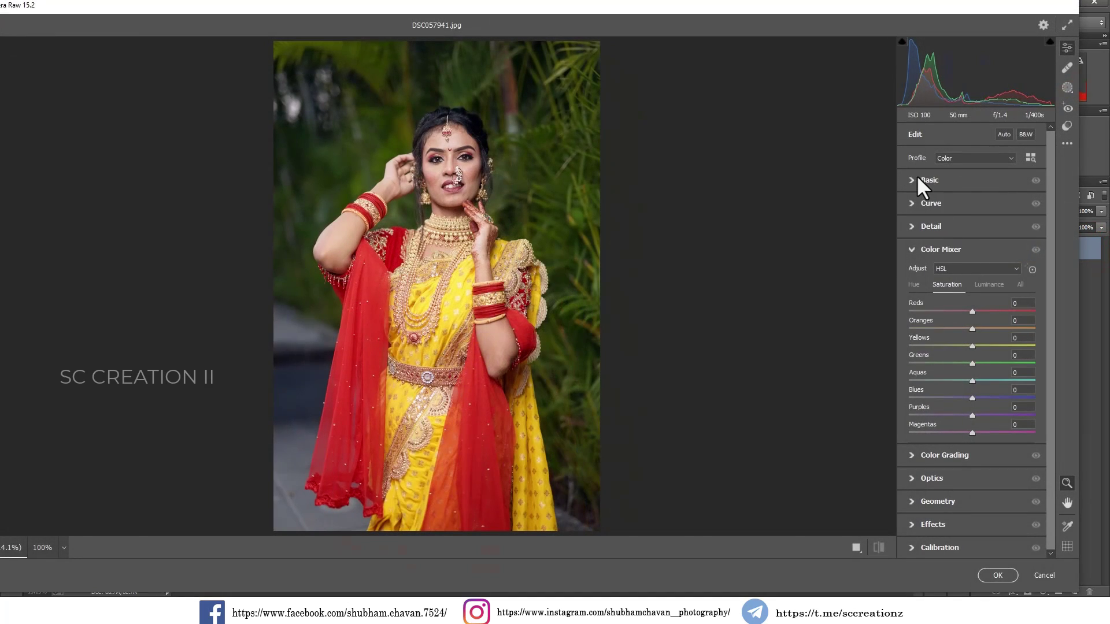
click(919, 178)
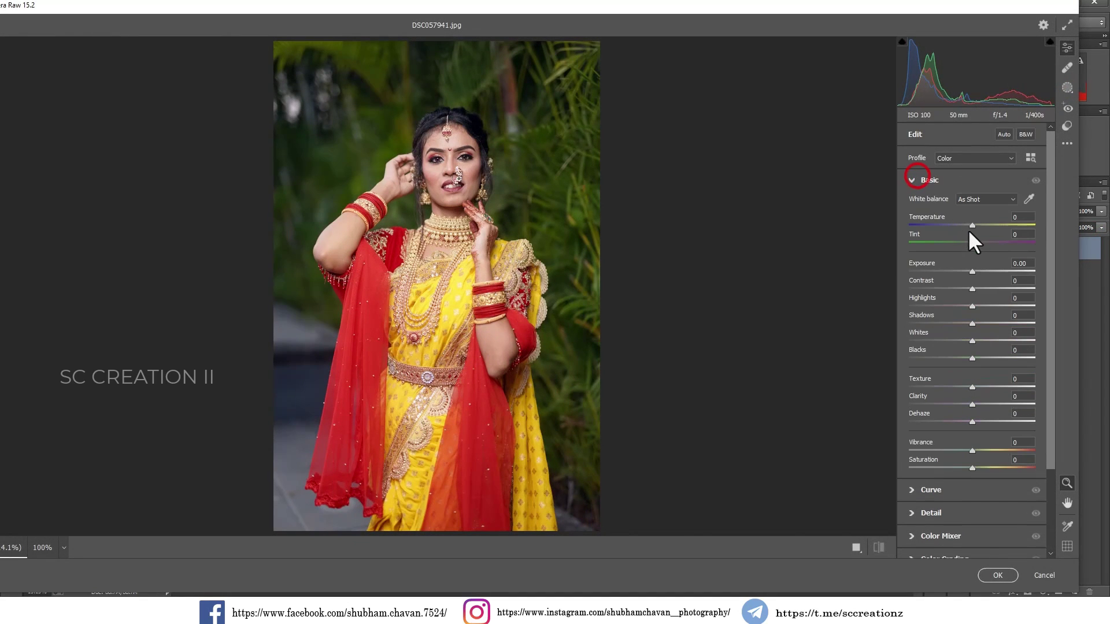
drag(972, 226, 975, 227)
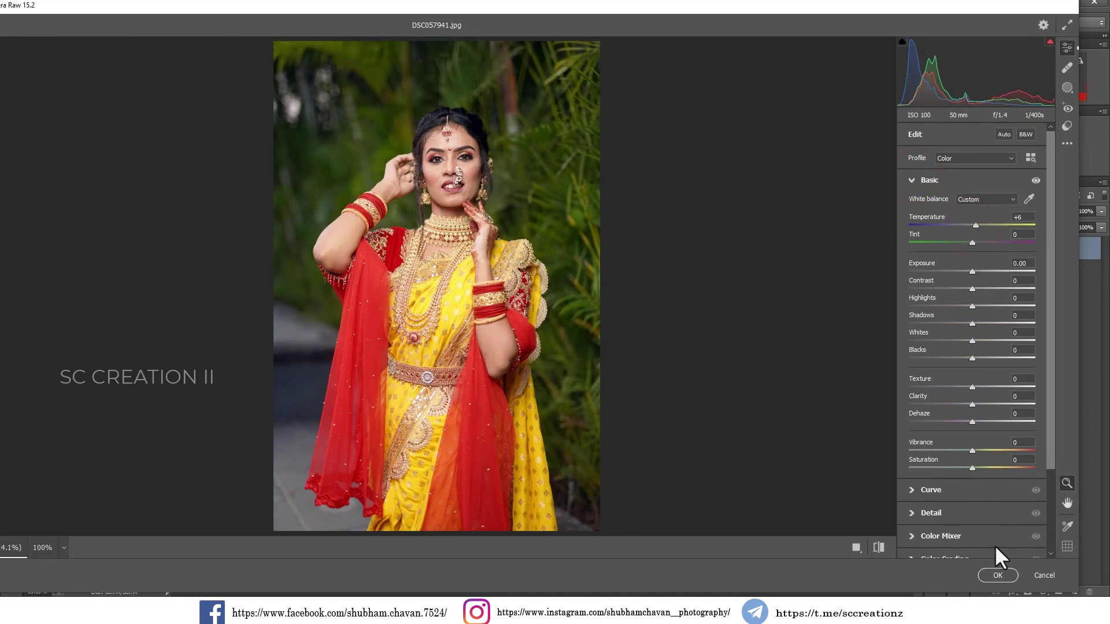
drag(976, 243, 973, 244)
click(997, 575)
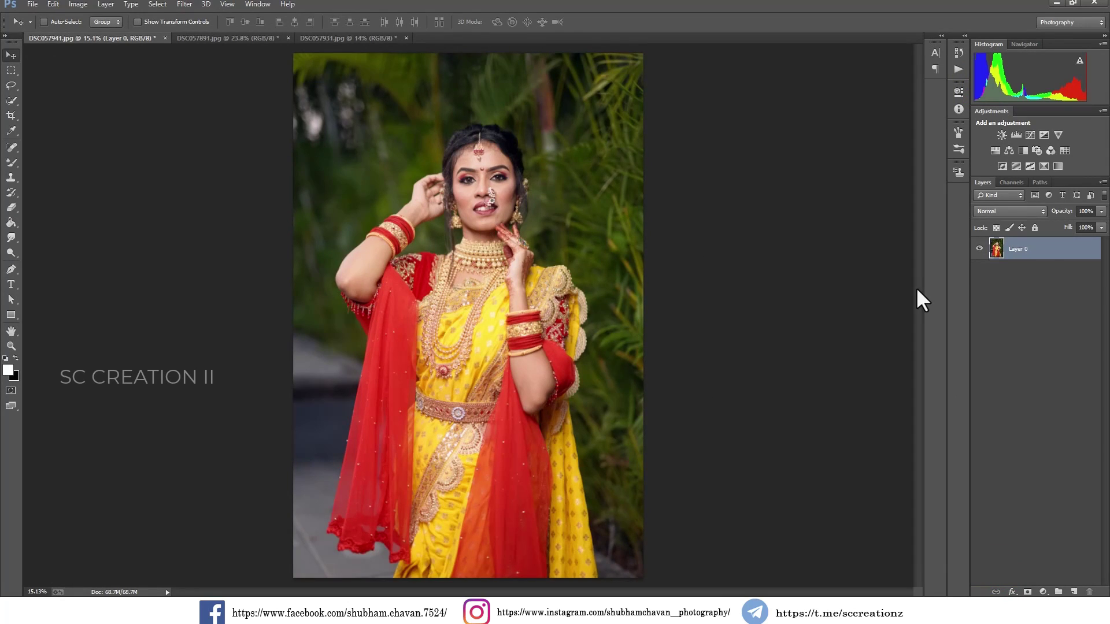
Duplicate Layer 0 within the same document as Layer 0 copy.
right_click(1056, 252)
click(931, 170)
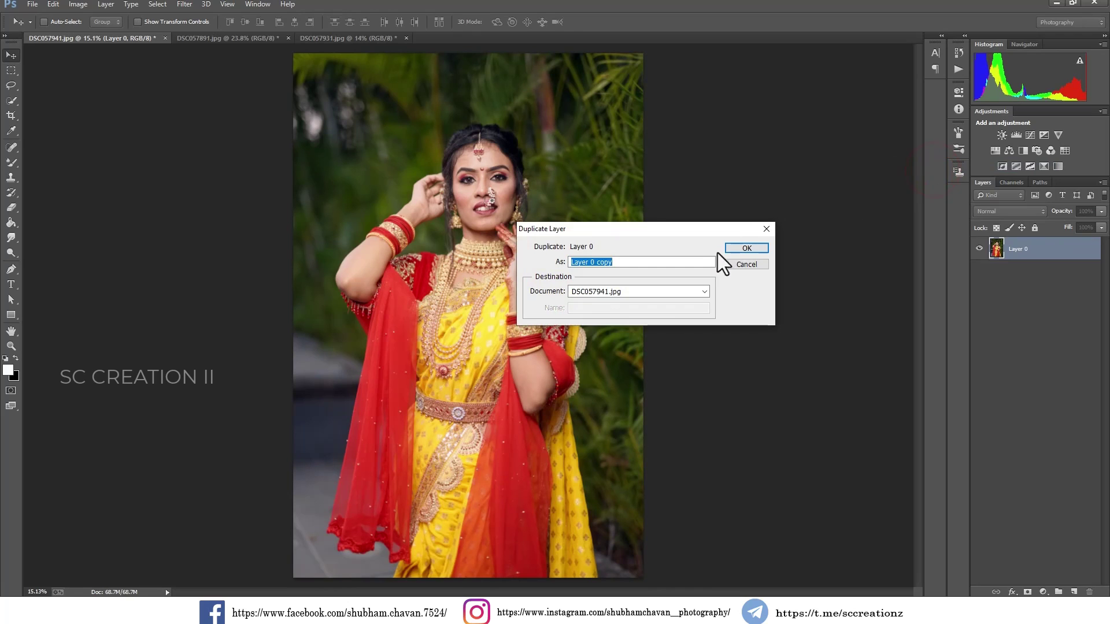
click(760, 248)
Smooth the skin on the duplicate layer with Imagenomic Portraiture's Smoothing: Medium preset, sampling the skin tone mask from the woman's cheek.
click(183, 5)
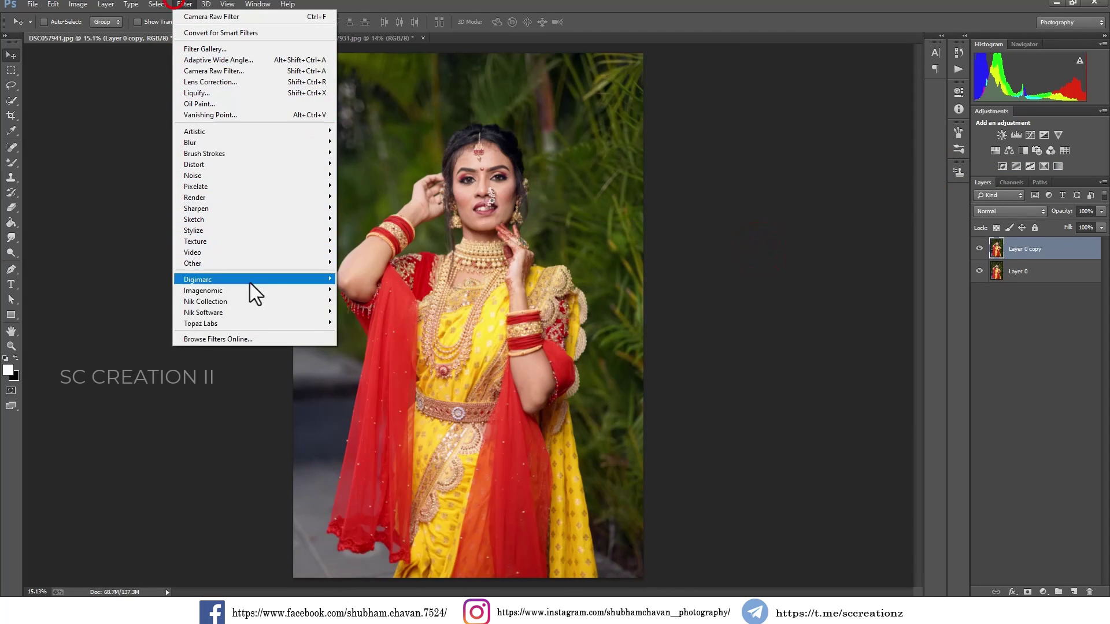
click(232, 291)
click(391, 300)
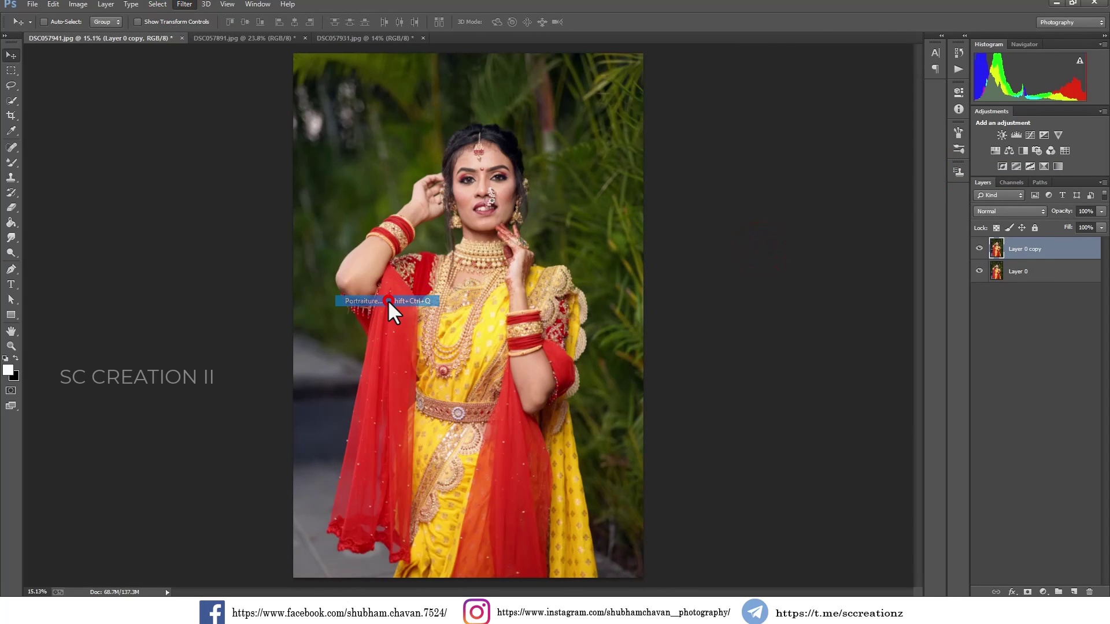
scroll(640, 248, up, 1)
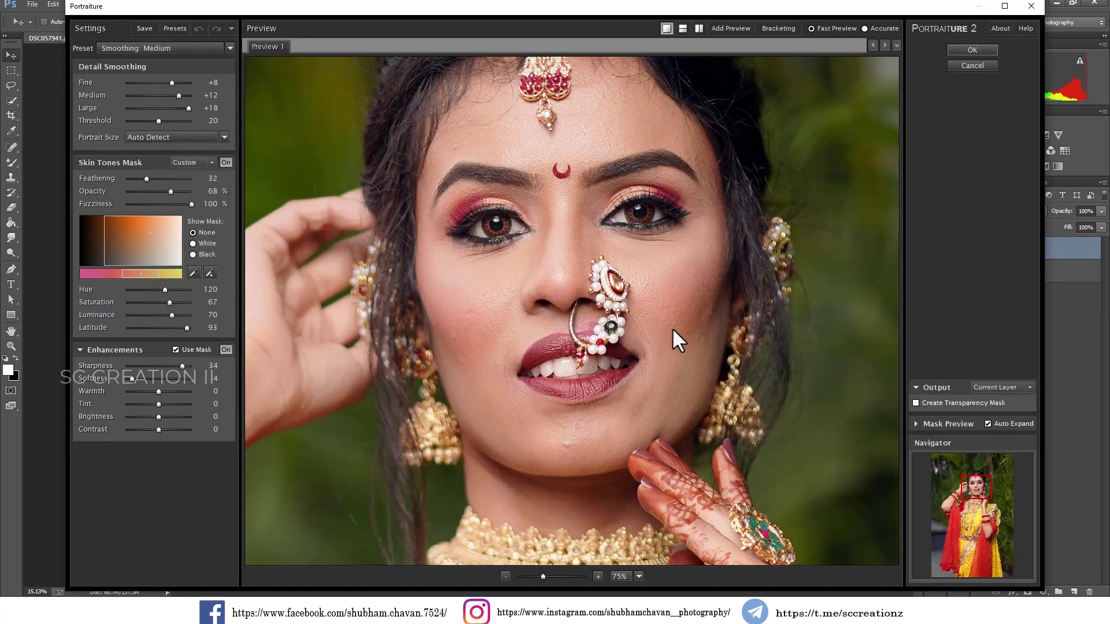
drag(647, 277, 612, 303)
drag(574, 267, 575, 233)
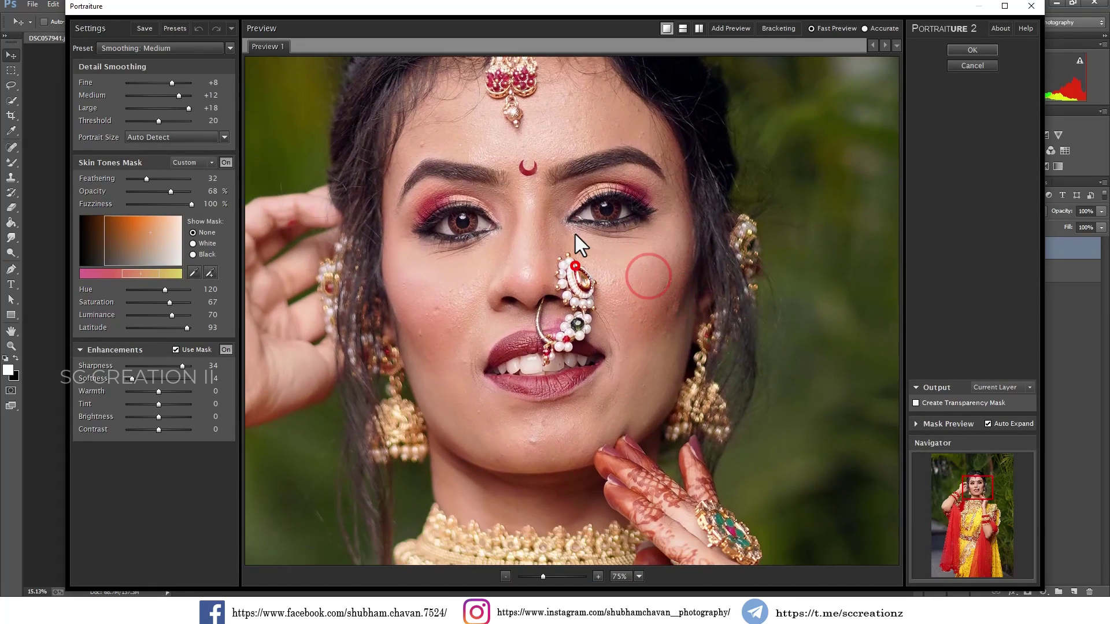
scroll(574, 233, up, 1)
scroll(574, 233, up, 1)
click(632, 300)
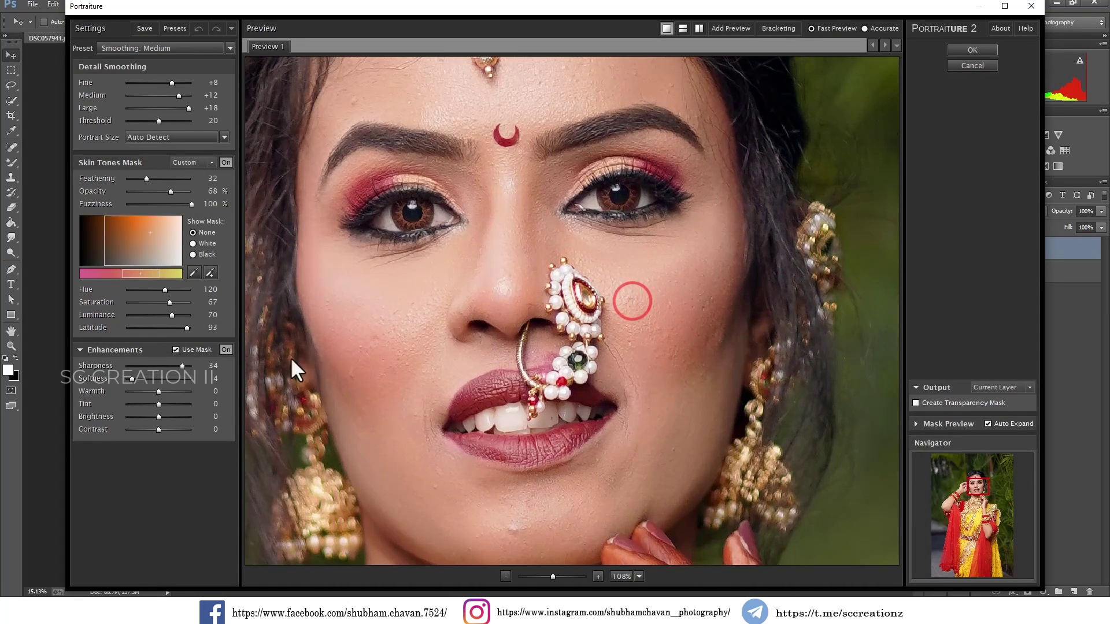
click(211, 273)
click(670, 297)
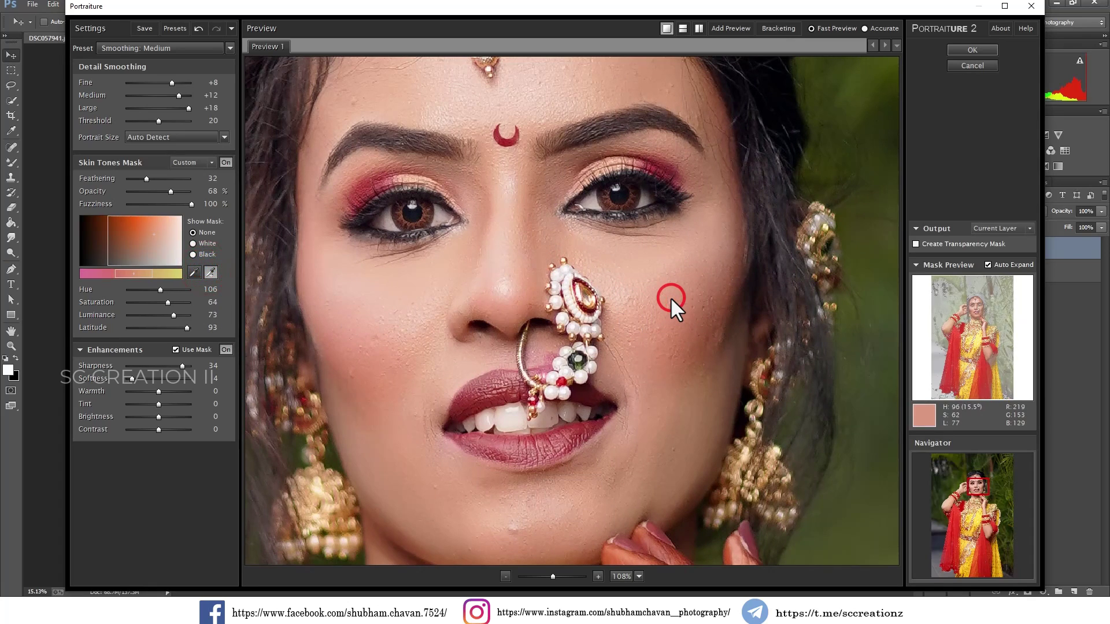
key(Return)
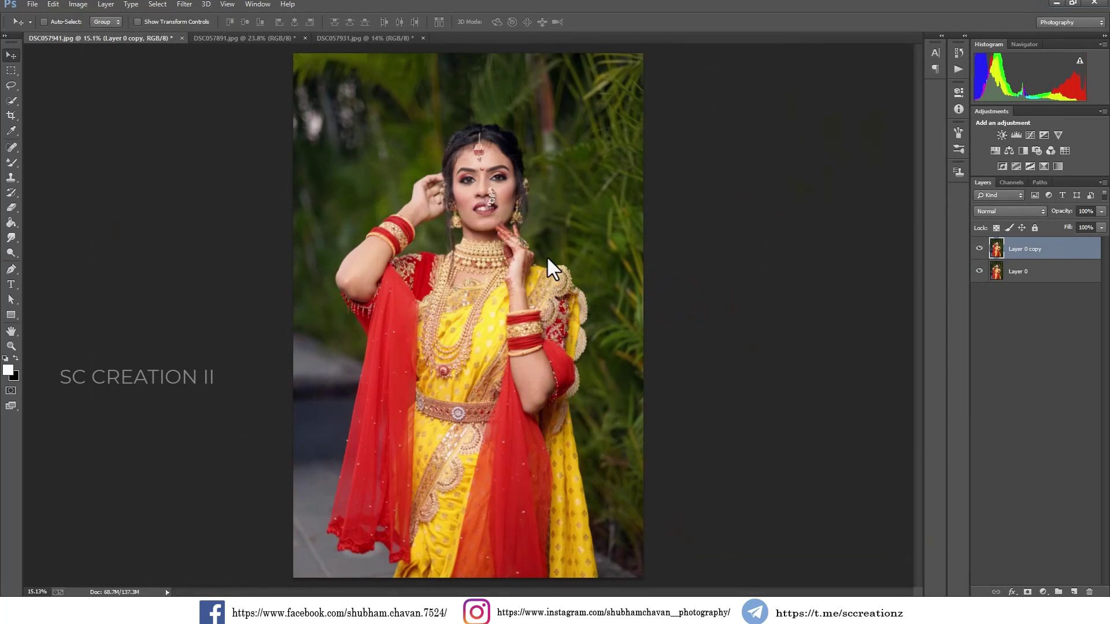
Blend away skin blemishes on the woman's chin and cheeks with the Mixer Brush Tool.
click(11, 163)
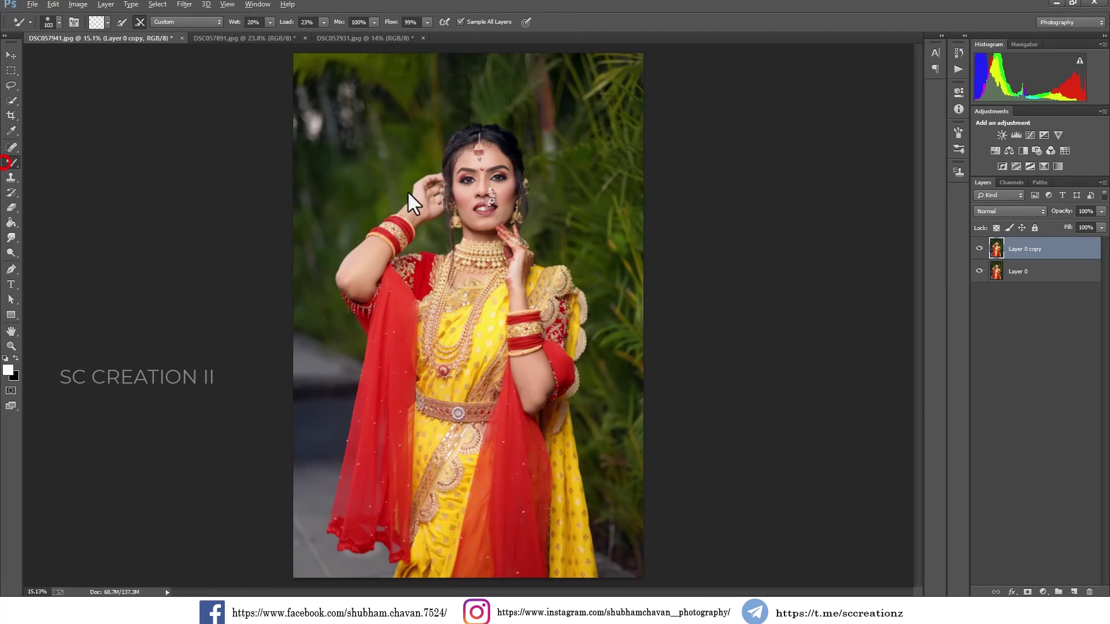
scroll(505, 206, up, 2)
scroll(505, 206, up, 4)
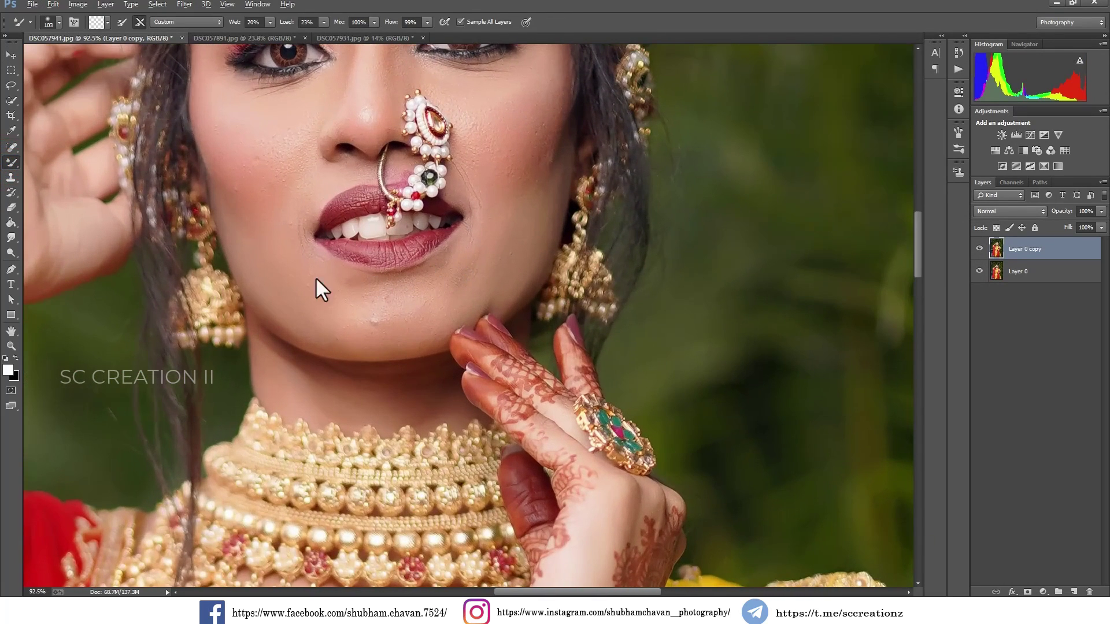
right_click(9, 163)
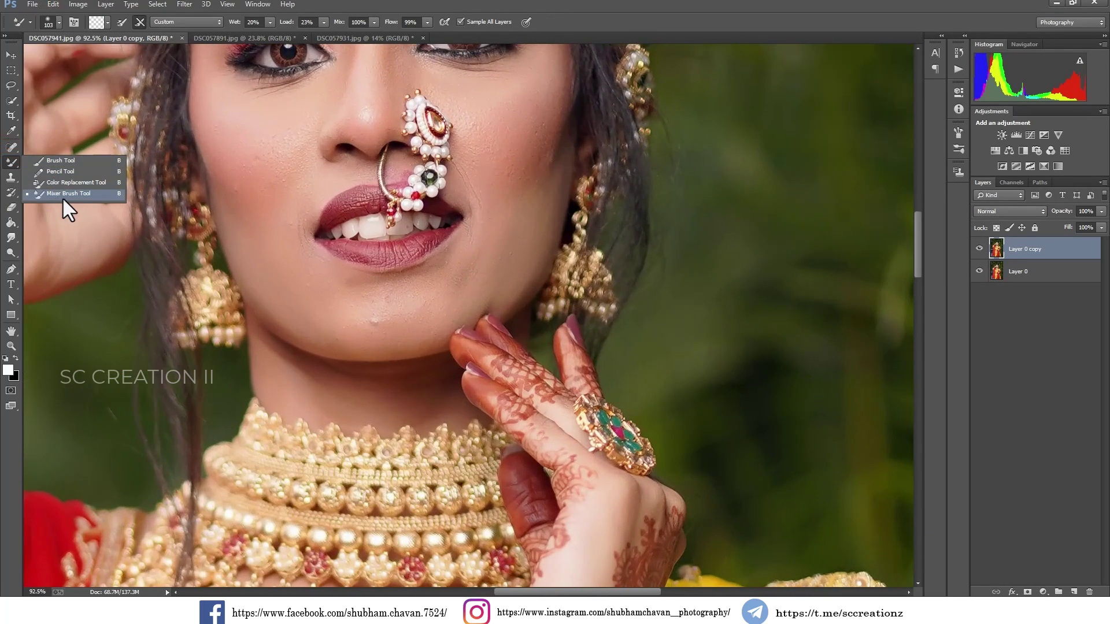
click(57, 197)
right_click(335, 290)
mouse_move(332, 307)
mouse_down()
mouse_move(394, 322)
mouse_move(358, 301)
mouse_move(449, 295)
mouse_move(498, 210)
mouse_move(419, 297)
mouse_move(294, 269)
mouse_move(287, 245)
mouse_up()
drag(282, 216, 293, 258)
mouse_move(518, 219)
mouse_down()
mouse_move(539, 183)
mouse_move(529, 193)
mouse_up()
click(258, 153)
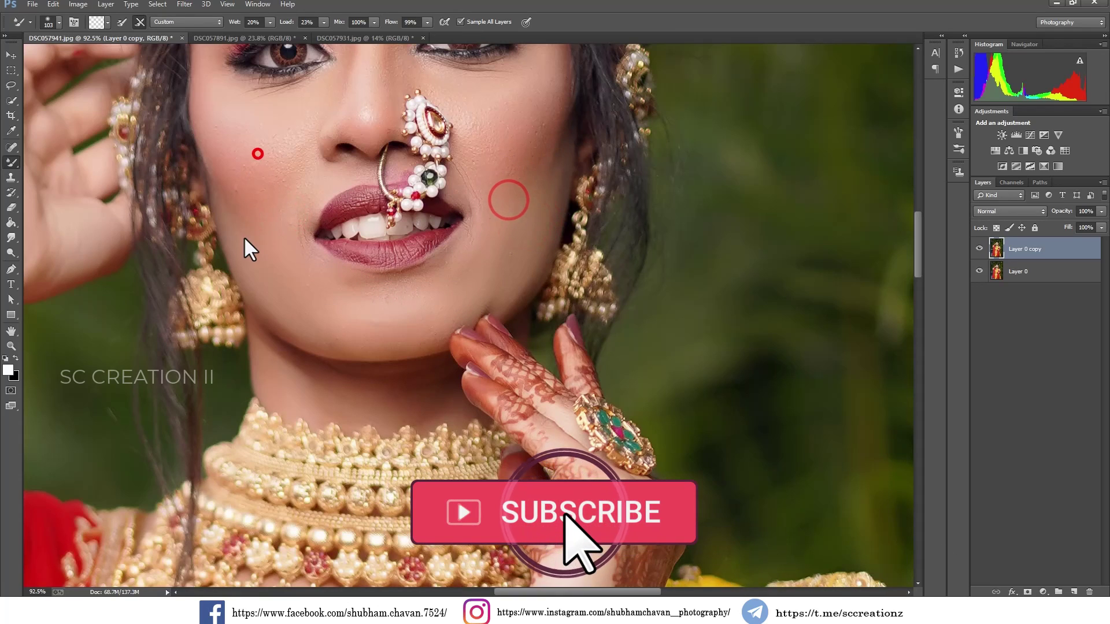
scroll(303, 258, down, 3)
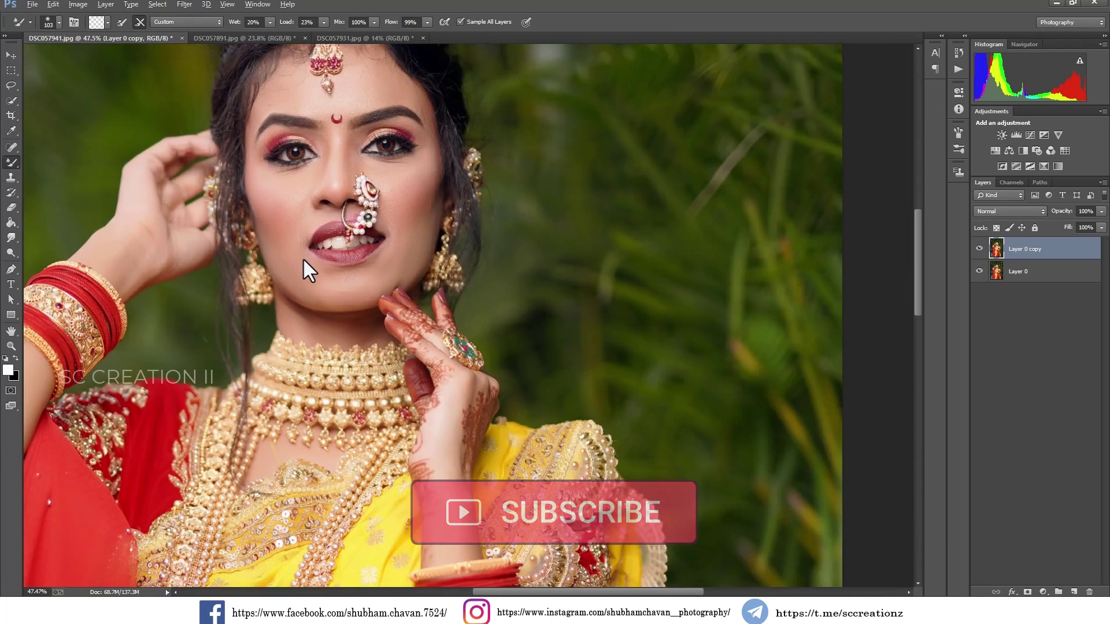
scroll(303, 259, down, 3)
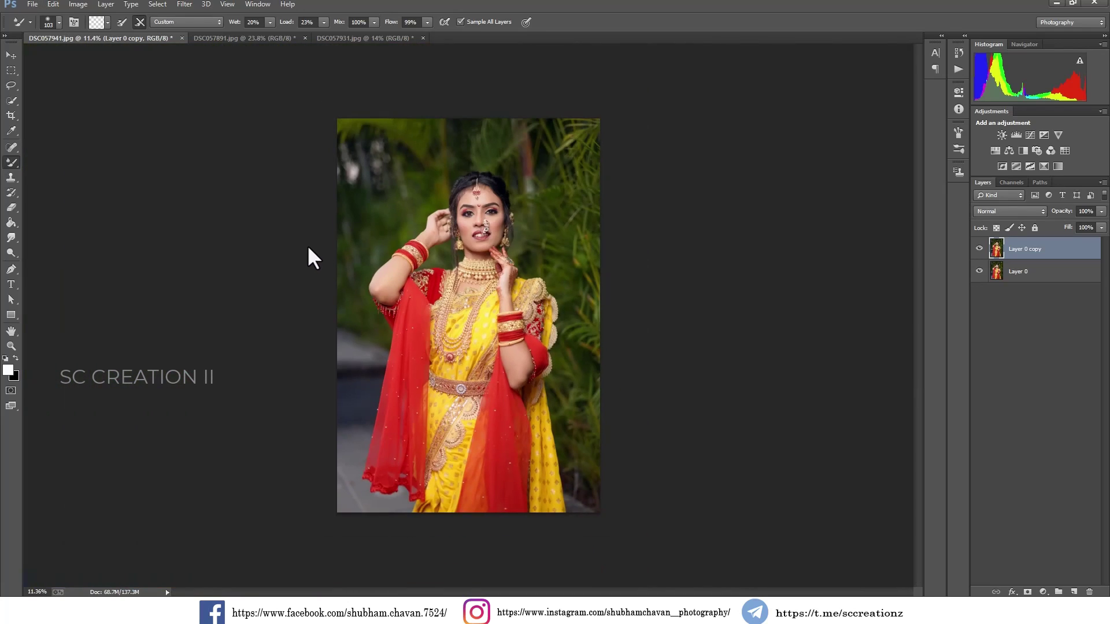
Duplicate the retouched Layer 0 copy and name the new layer color grading.
click(10, 56)
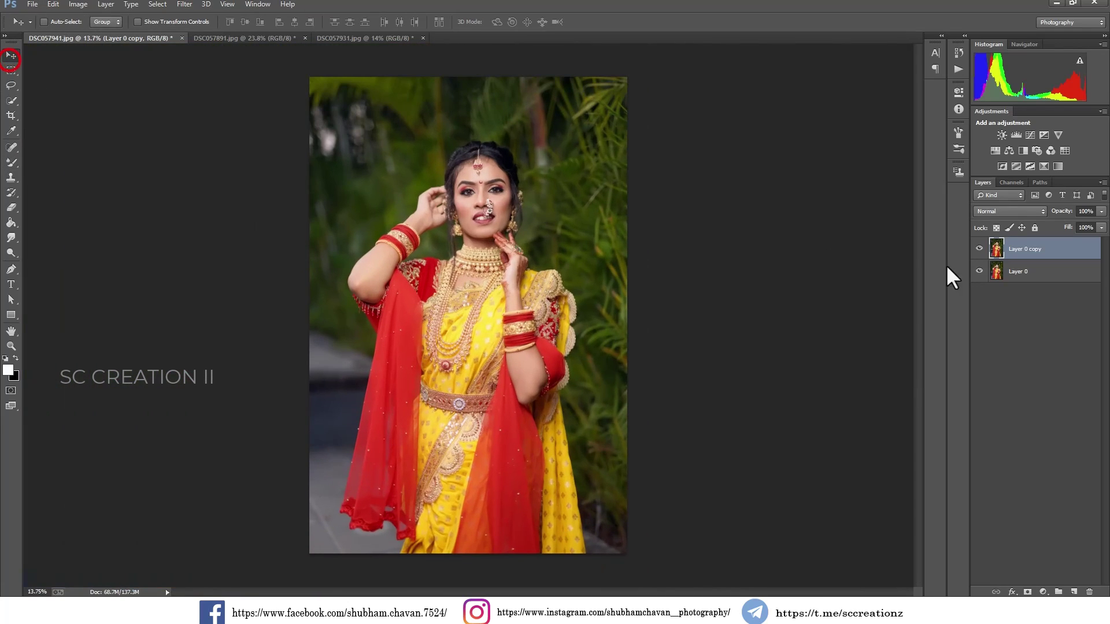
right_click(1042, 252)
click(919, 173)
text(color g)
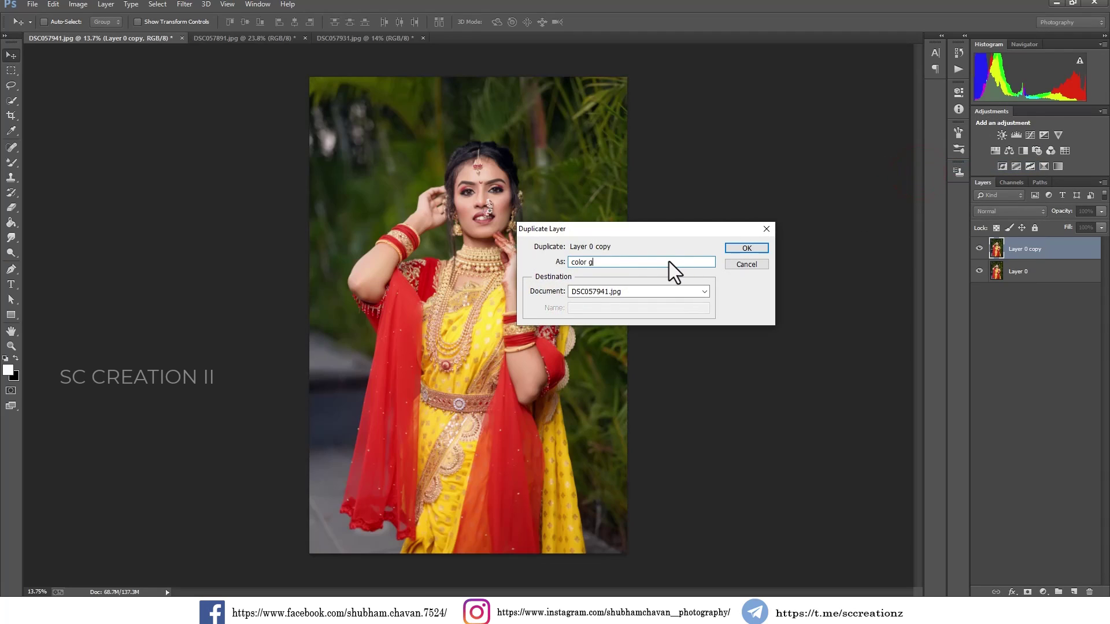
text(raid)
key(BackSpace)
text(ding)
key(Return)
Open the color grading layer in the Camera Raw Filter and set Contrast -27, Highlights -71, Shadows +42, Whites -60 and Blacks +13.
click(184, 4)
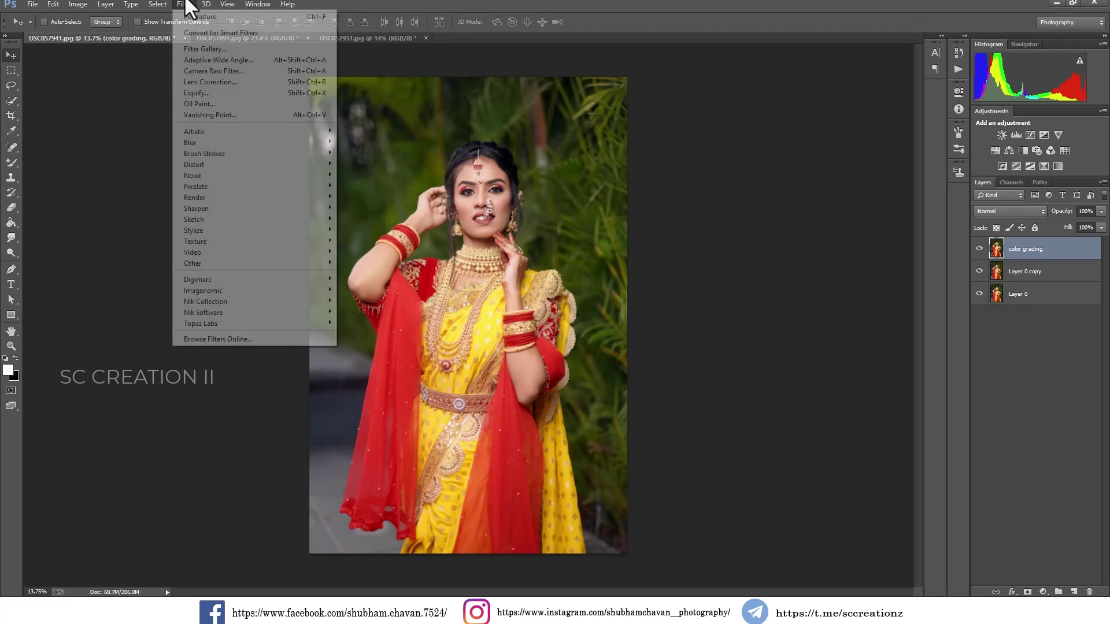
click(217, 73)
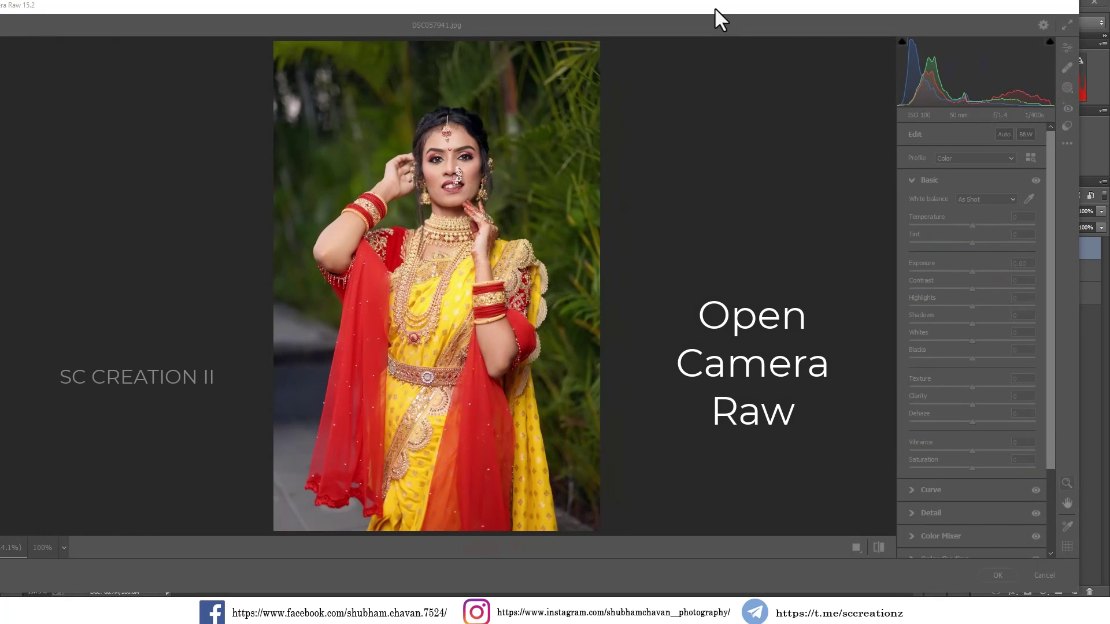
click(714, 7)
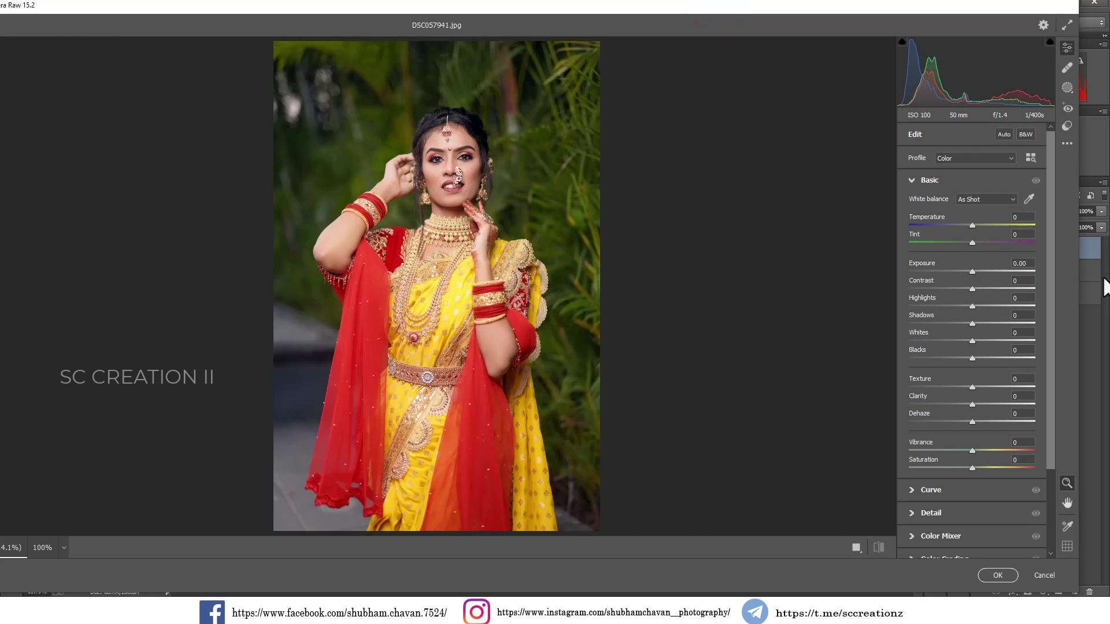
mouse_move(966, 289)
mouse_down()
mouse_move(943, 305)
mouse_move(1011, 307)
mouse_move(927, 306)
mouse_up()
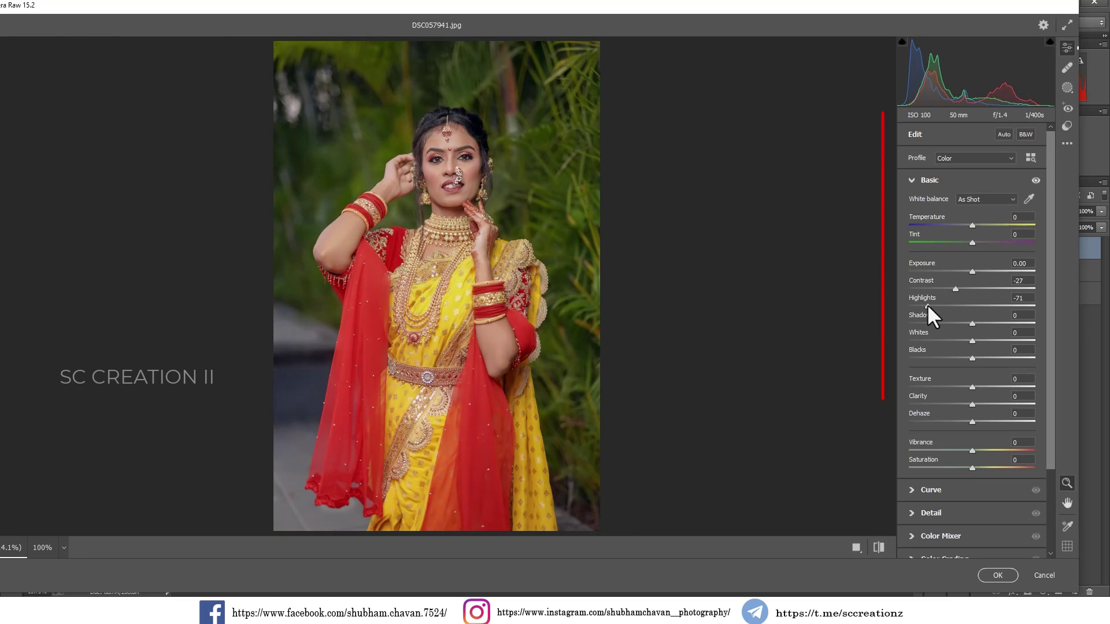
drag(971, 324, 996, 325)
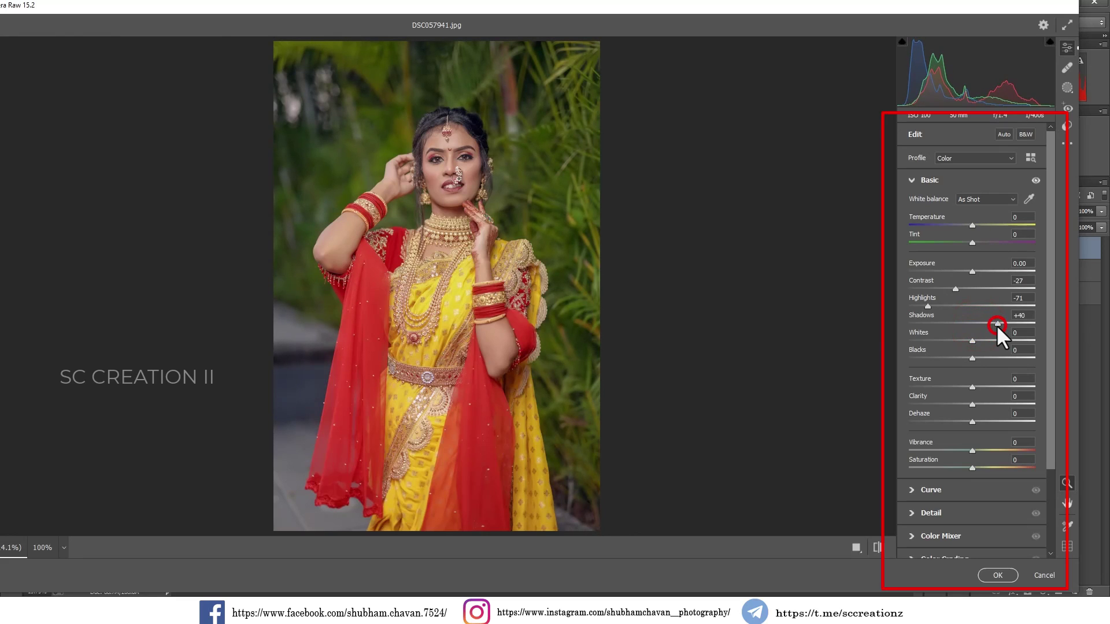
drag(963, 342, 931, 340)
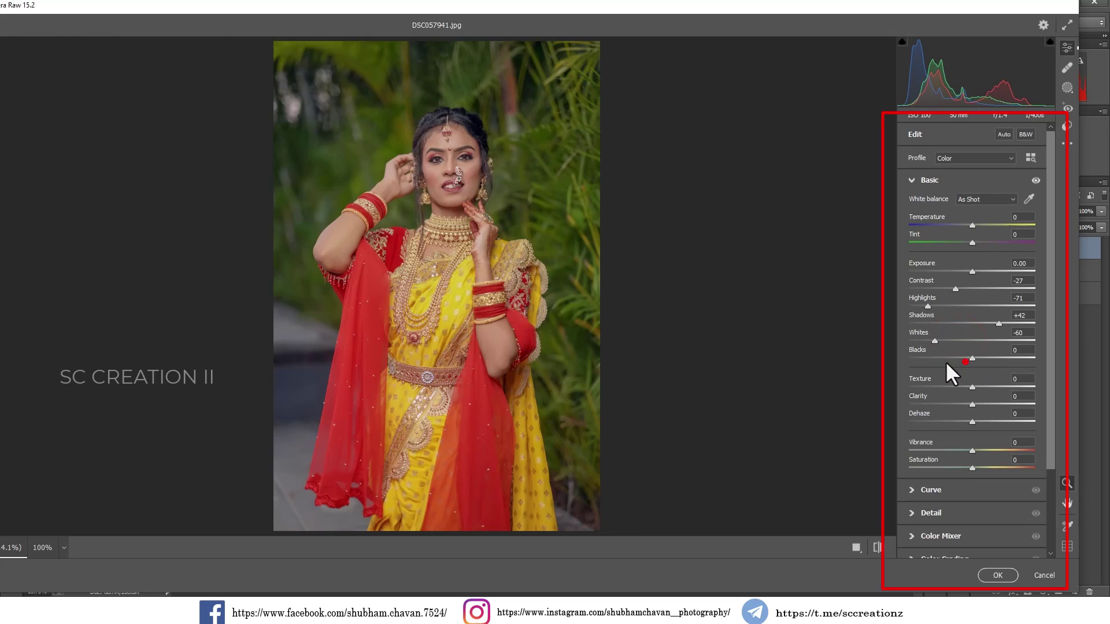
mouse_move(976, 362)
mouse_down()
mouse_move(931, 352)
mouse_move(979, 355)
mouse_up()
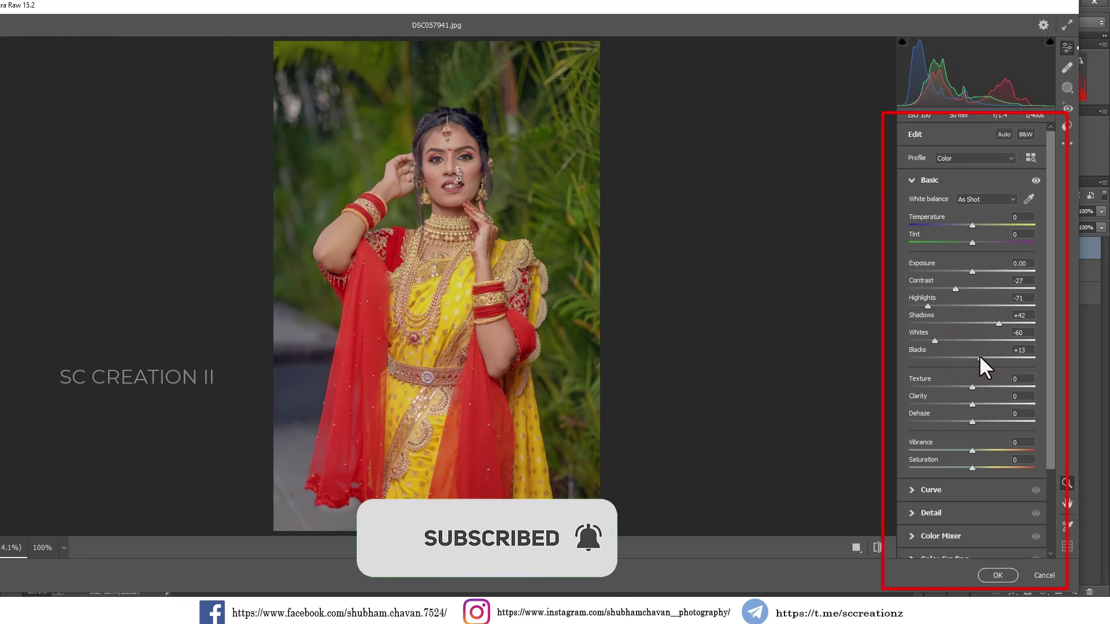
Soften the photo with Texture -17, Clarity -17 and Dehaze -12, and set Vibrance and Saturation to -4.
drag(971, 386, 959, 404)
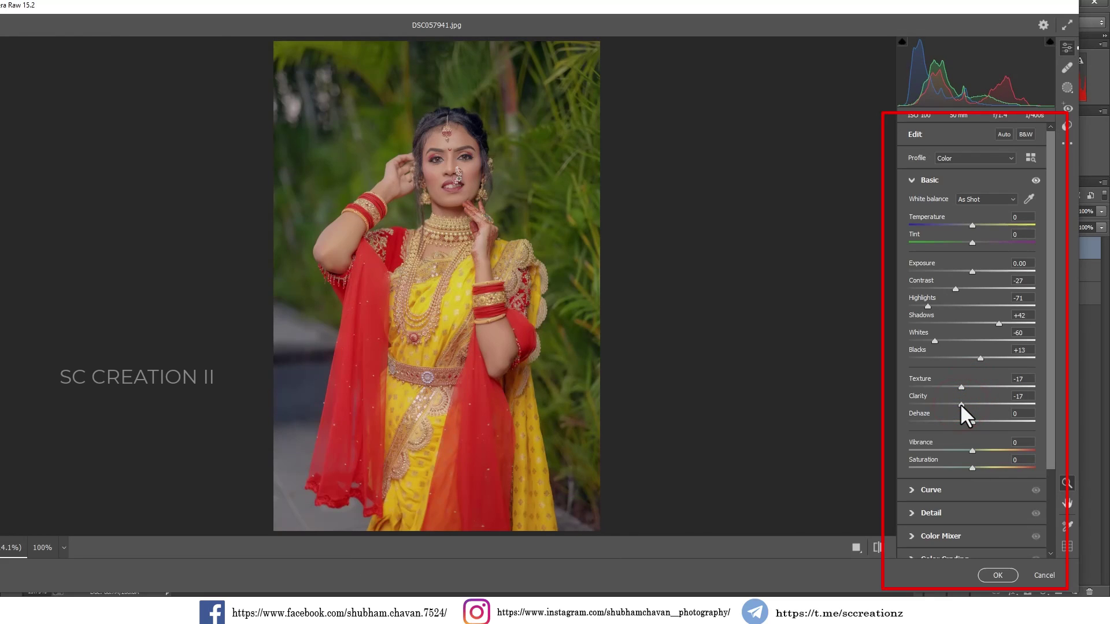
drag(959, 421, 963, 421)
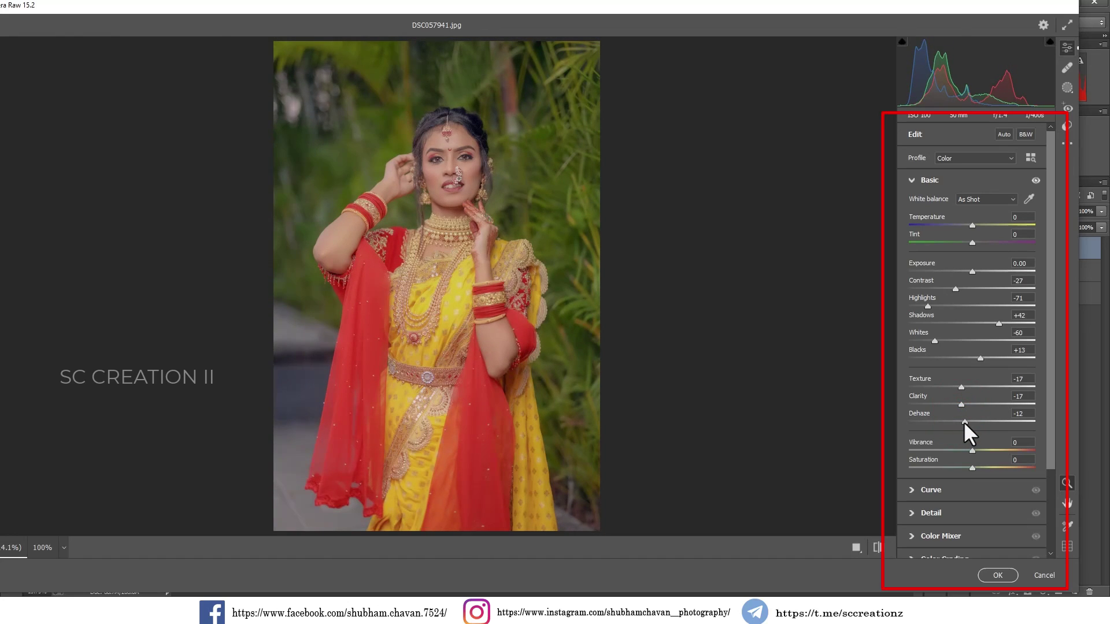
drag(967, 449, 969, 470)
click(966, 469)
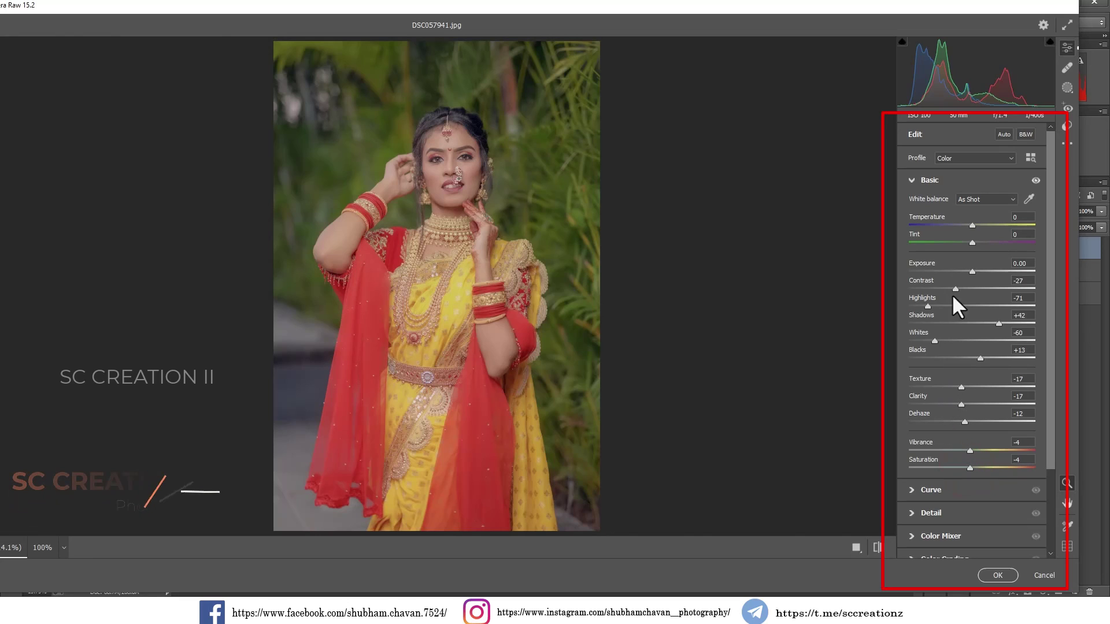
Shape the RGB point curve with a raised black point, points at 42/36 and 108/104, and a slightly lowered white point.
click(919, 180)
click(931, 205)
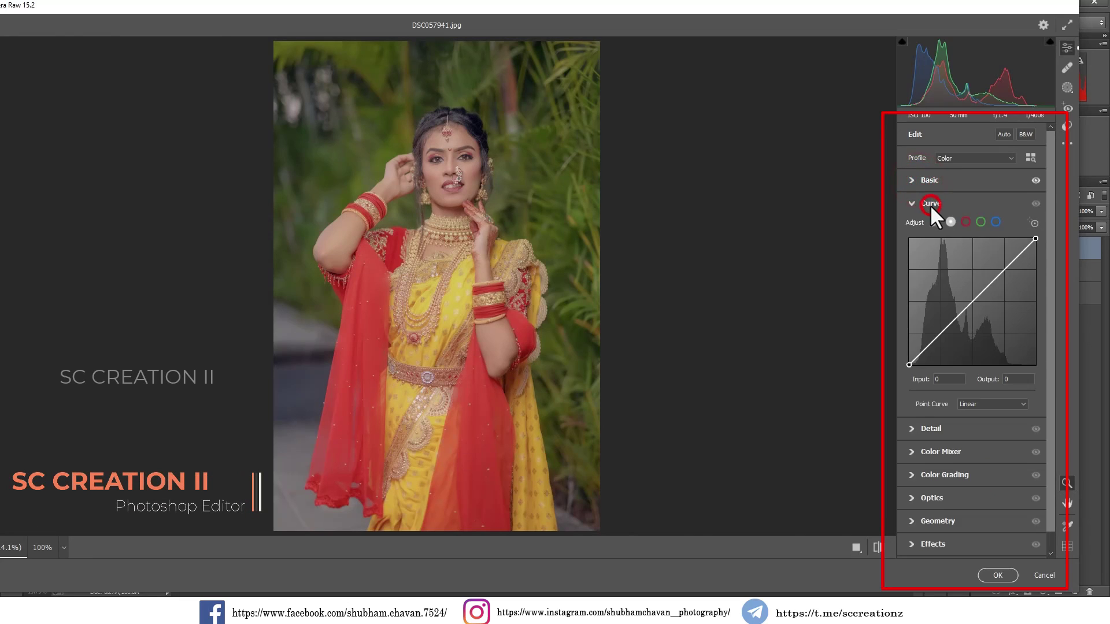
drag(906, 367, 930, 345)
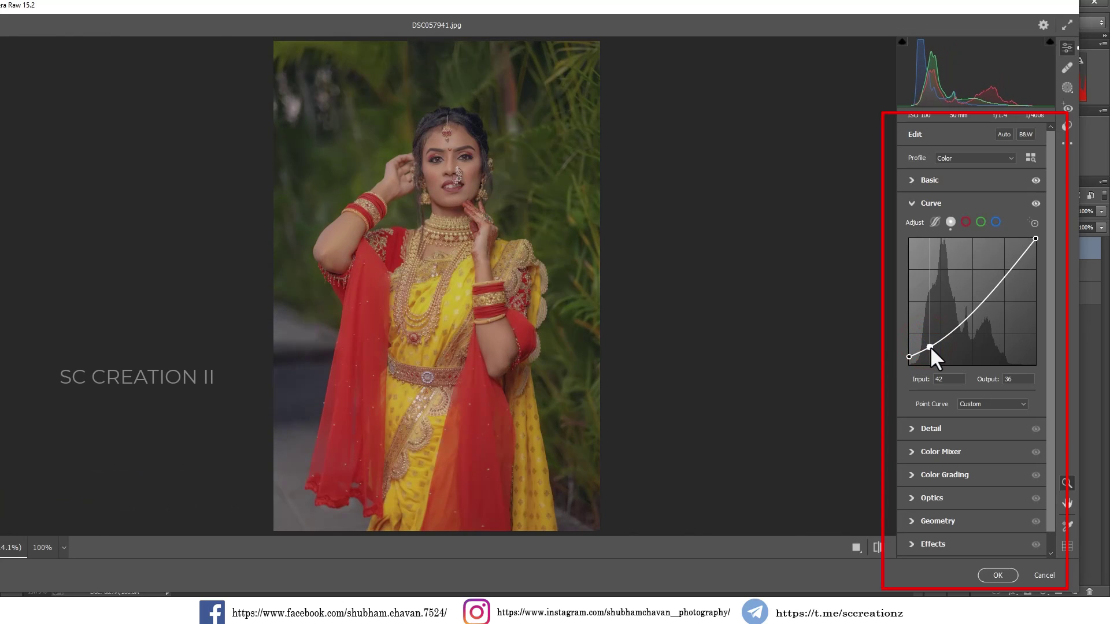
drag(977, 308, 960, 313)
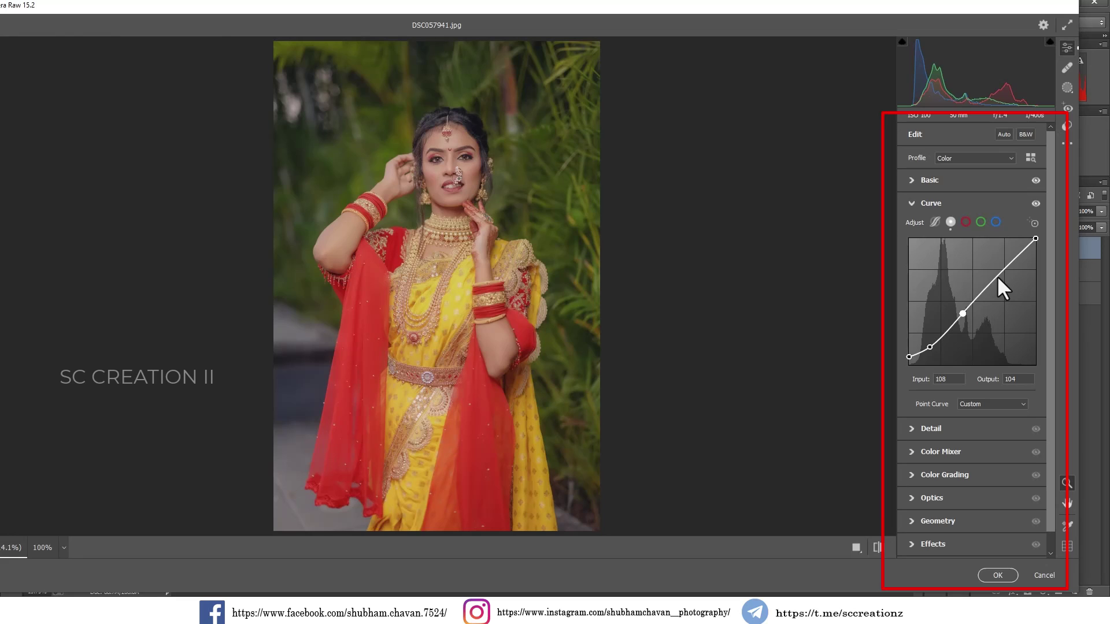
drag(997, 276, 993, 278)
drag(1035, 241, 1038, 247)
drag(1036, 248, 1029, 248)
Shape the red channel's point curve with points at 47/17 and 105/102 plus two more points in the highlights.
click(966, 222)
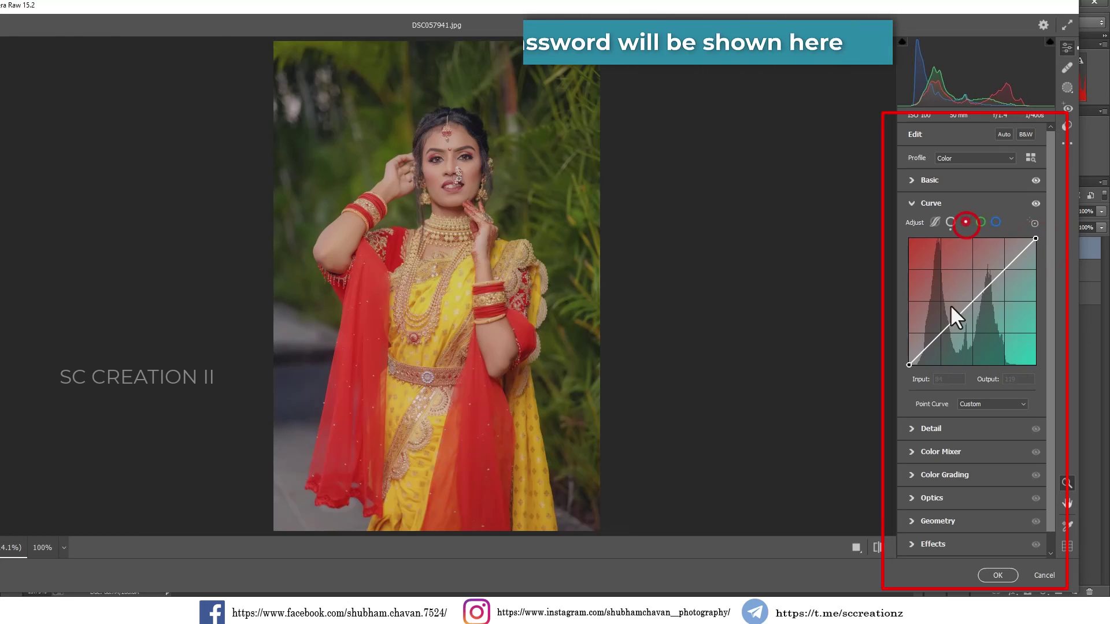
drag(927, 351, 960, 311)
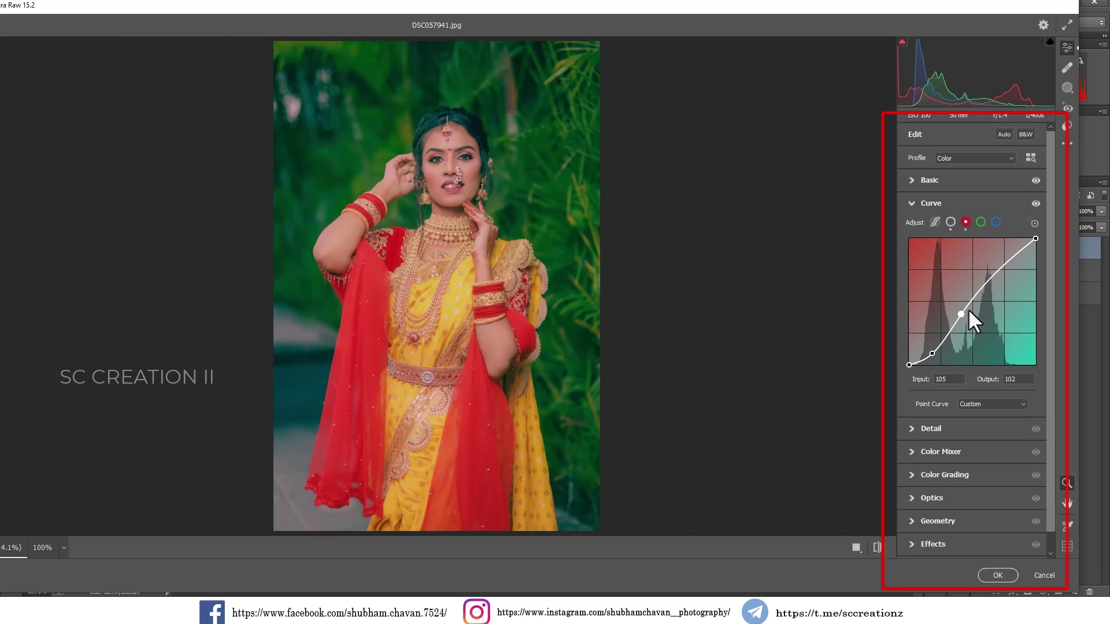
click(983, 283)
click(1007, 261)
click(1006, 260)
drag(1007, 264, 1005, 263)
drag(932, 354, 931, 358)
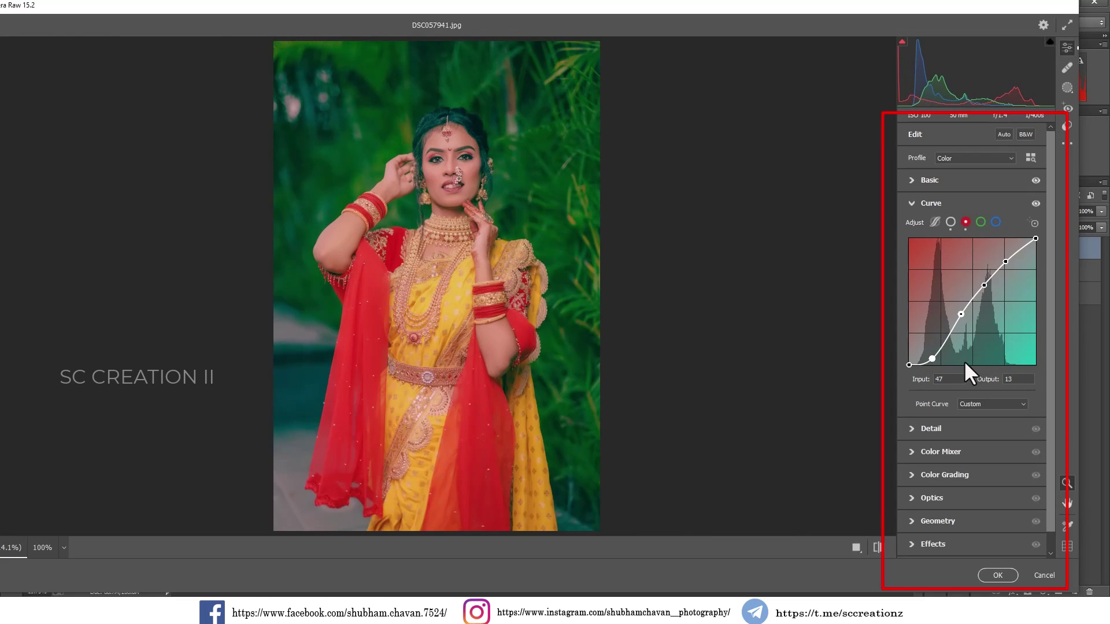
click(932, 360)
drag(932, 359, 932, 359)
Copy the red curve's settings to the green channel, add a point at 164/177 and refine the neighbouring highlight points.
right_click(968, 338)
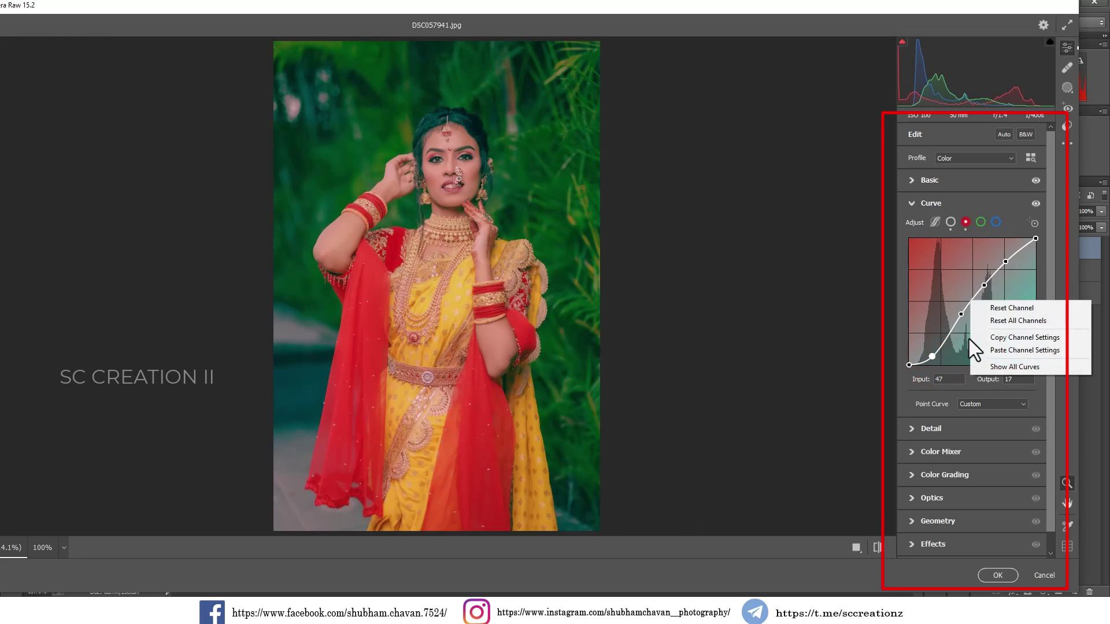
click(1002, 339)
click(980, 223)
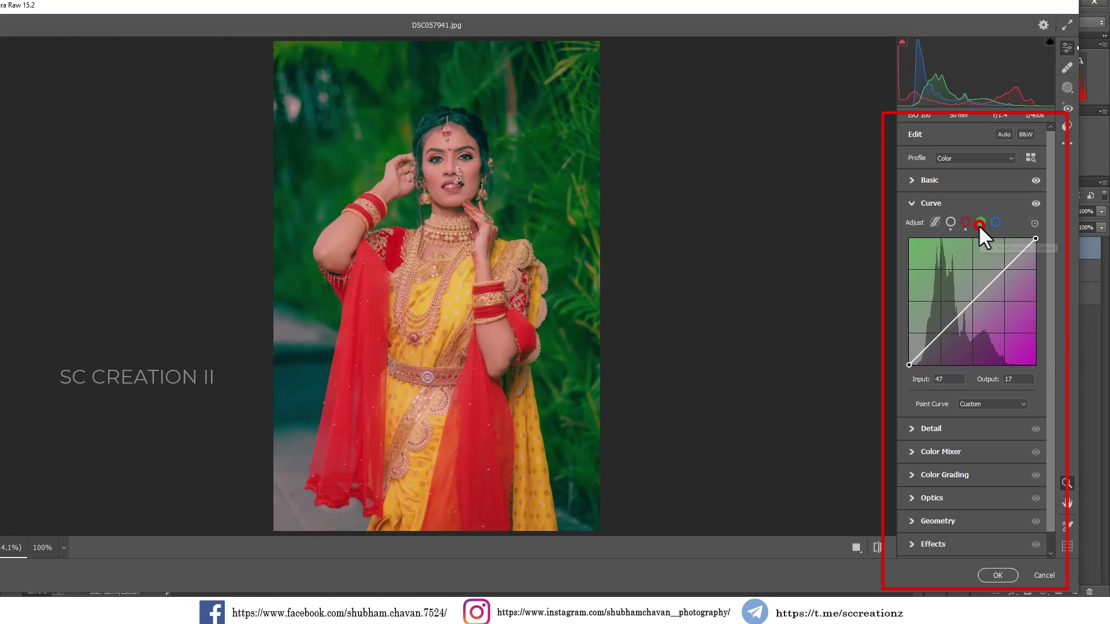
right_click(941, 292)
click(966, 305)
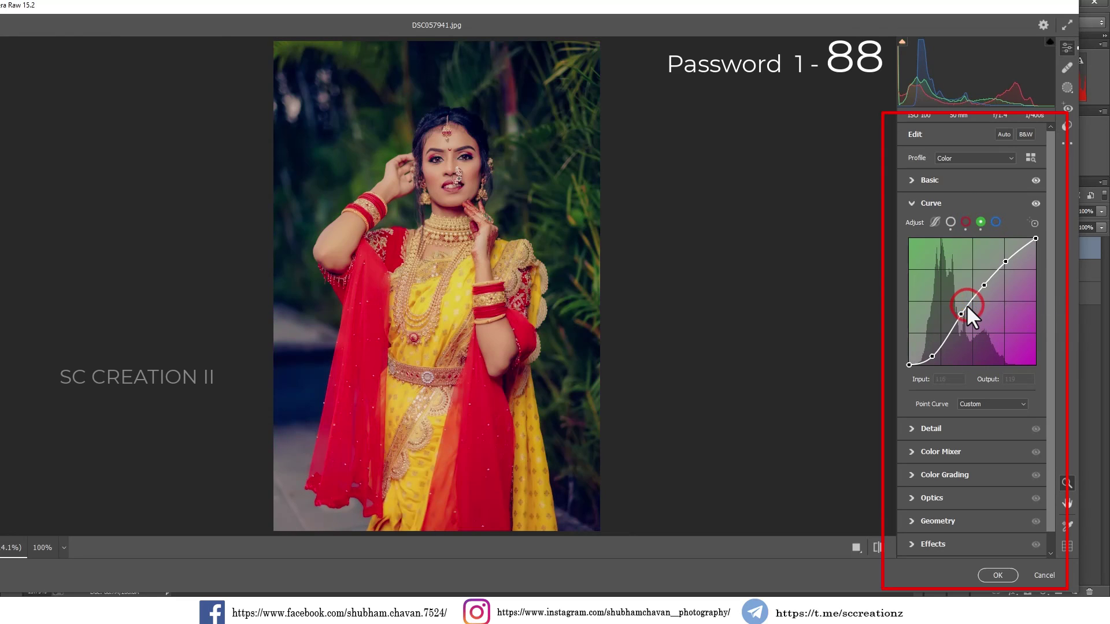
drag(984, 286, 976, 290)
click(990, 276)
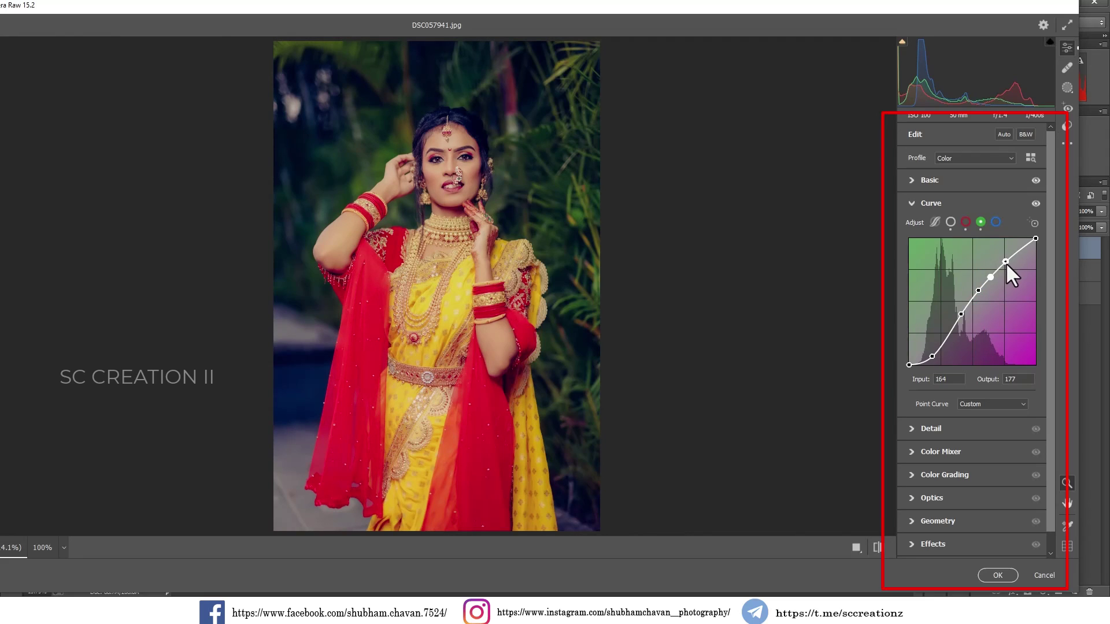
drag(1006, 262, 1011, 256)
Paste the copied curve settings into the blue channel and move its upper midtone point to 161/177.
click(995, 222)
right_click(971, 233)
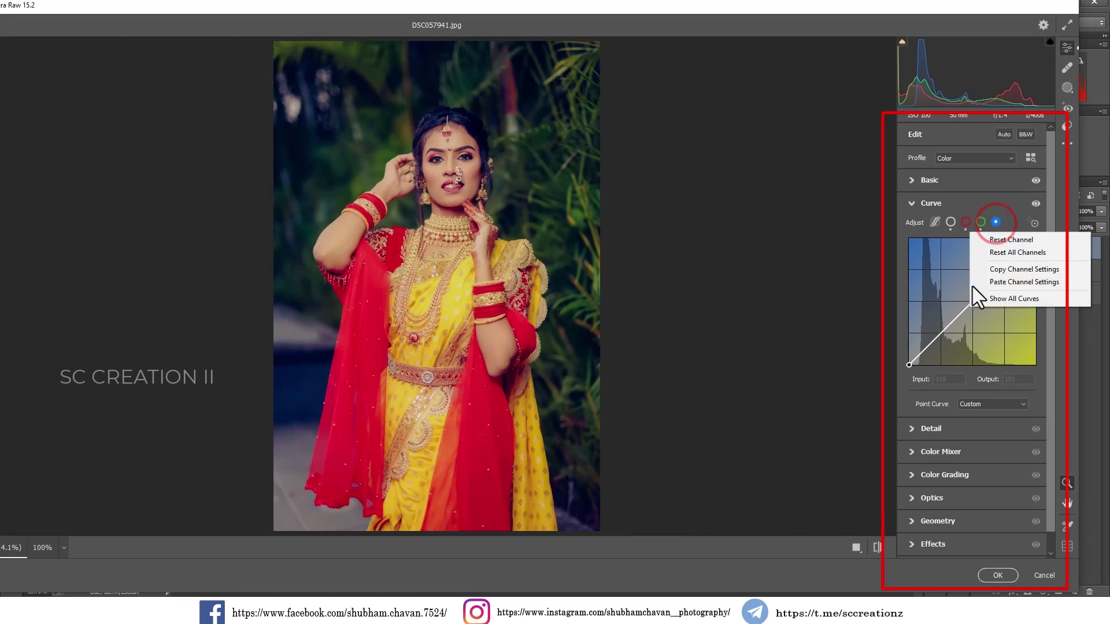
click(996, 282)
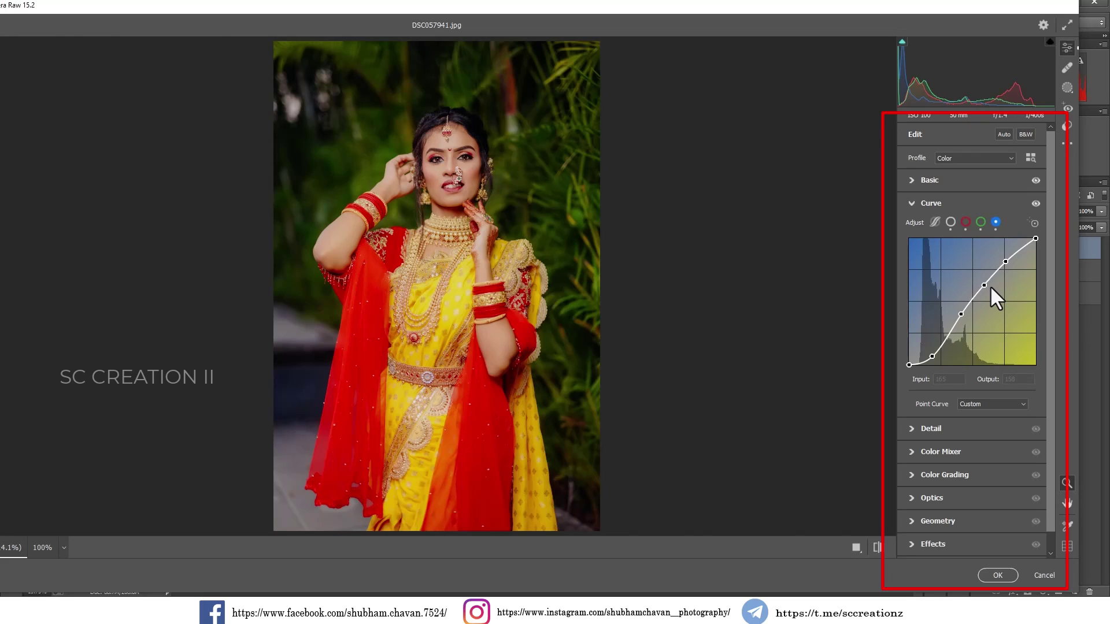
drag(984, 286, 988, 276)
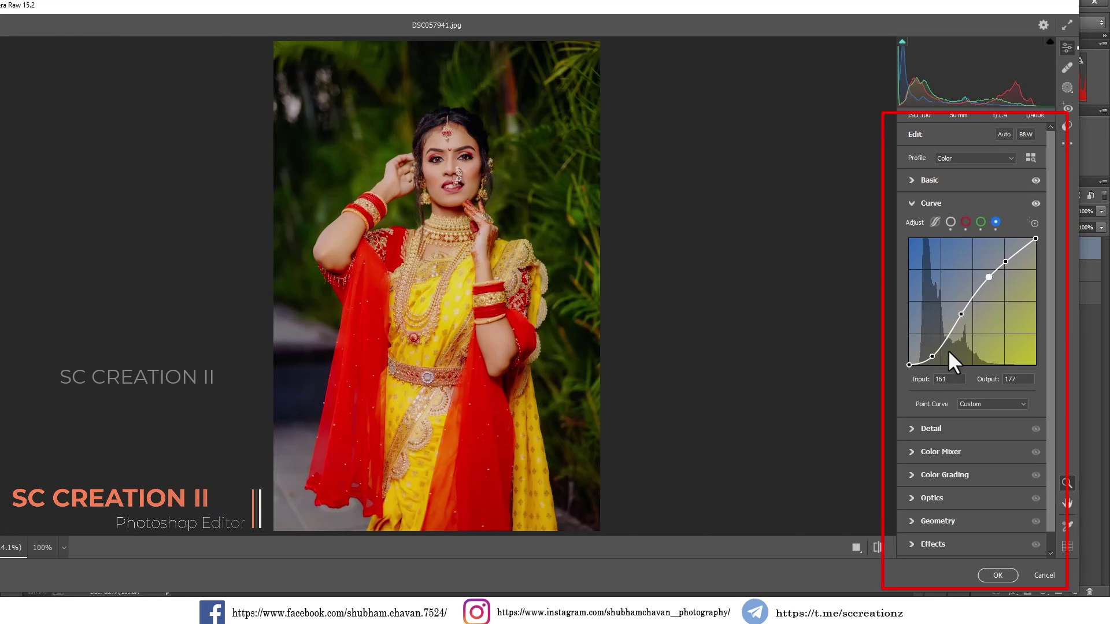
click(921, 203)
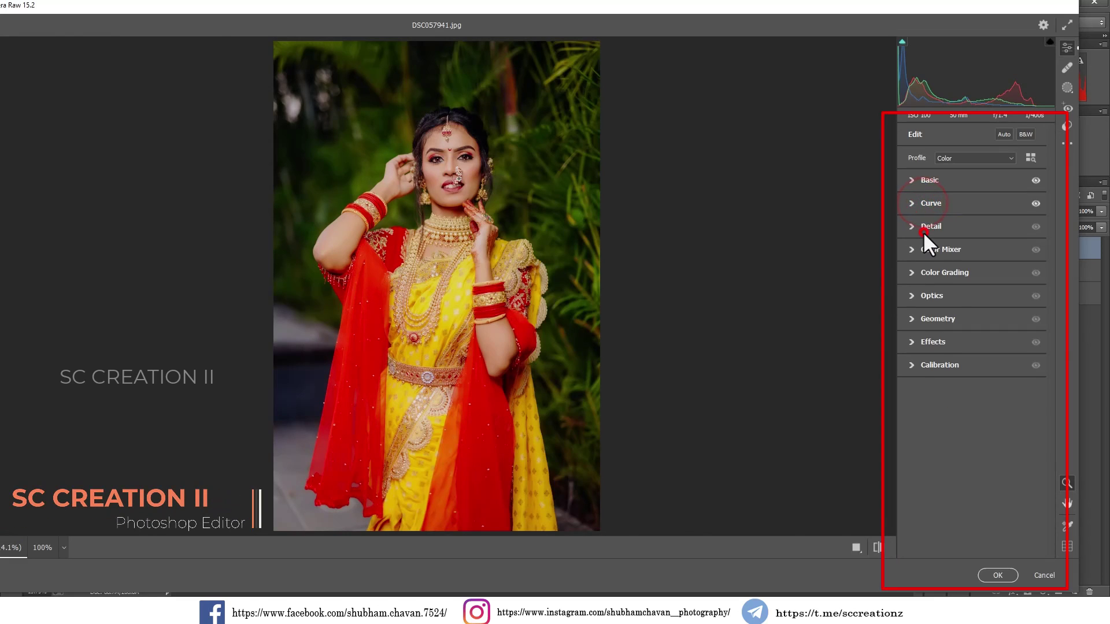
Set Sharpening to 39, Noise Reduction to 23 and Color Noise Reduction to 23.
click(923, 228)
drag(934, 251, 941, 254)
click(938, 277)
click(938, 298)
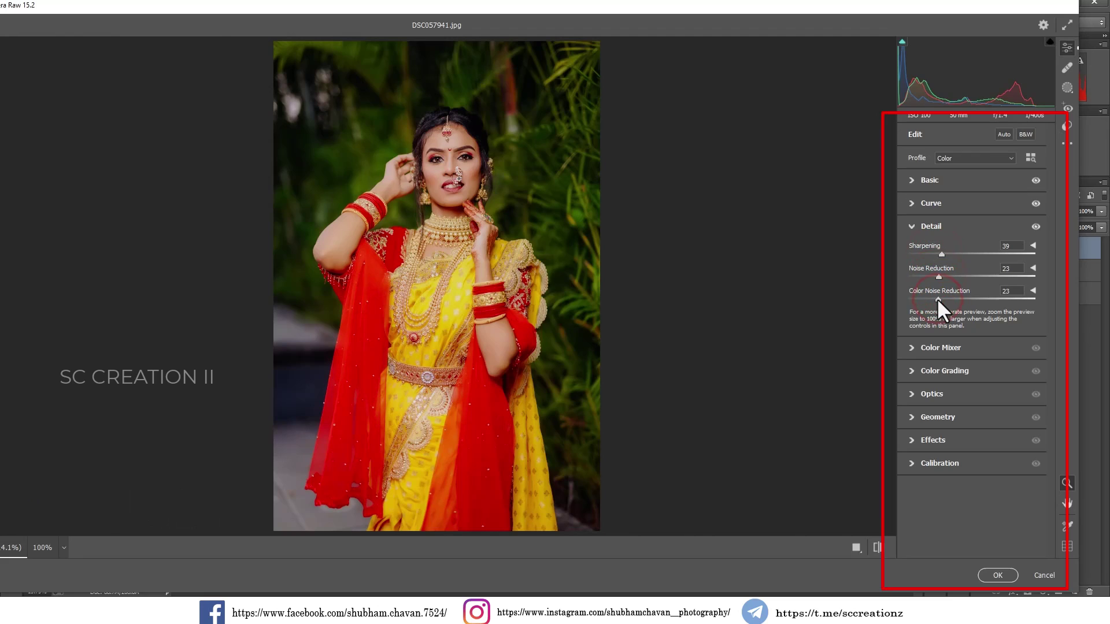
click(931, 227)
Set the Color Mixer hue to Reds +8, Yellows -26, Greens +28, Purples +20 and Magentas +20.
click(928, 249)
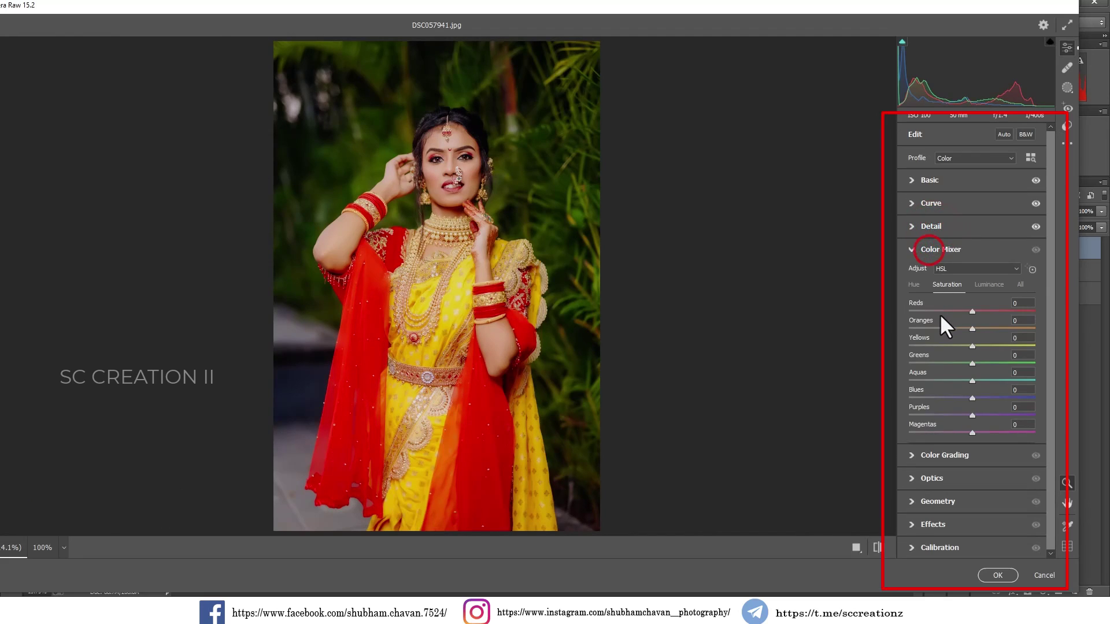
click(915, 285)
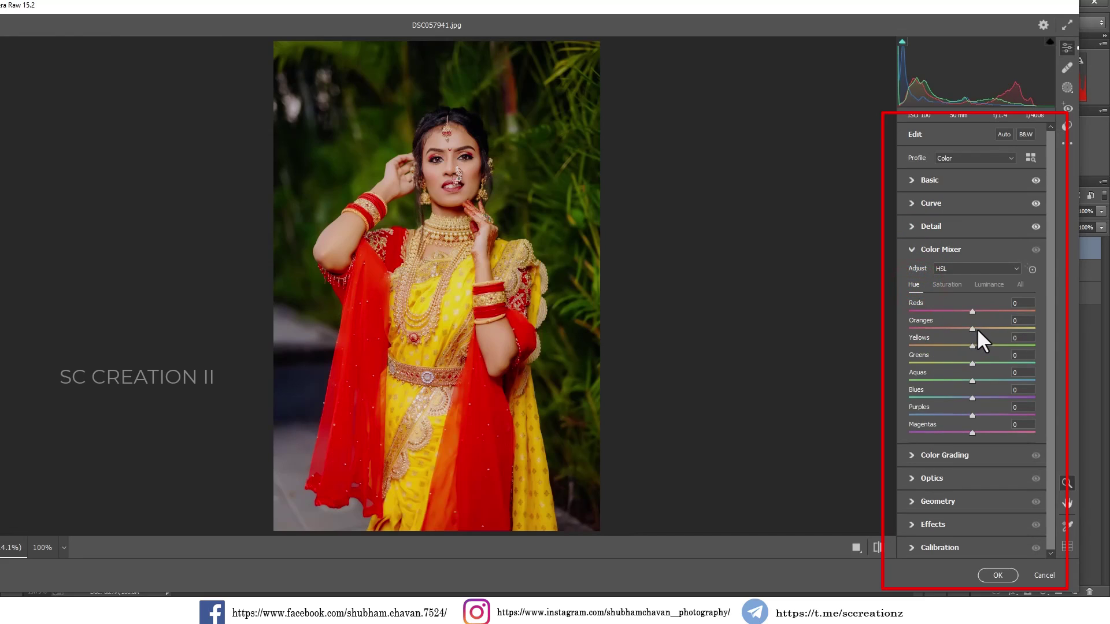
drag(973, 311, 978, 310)
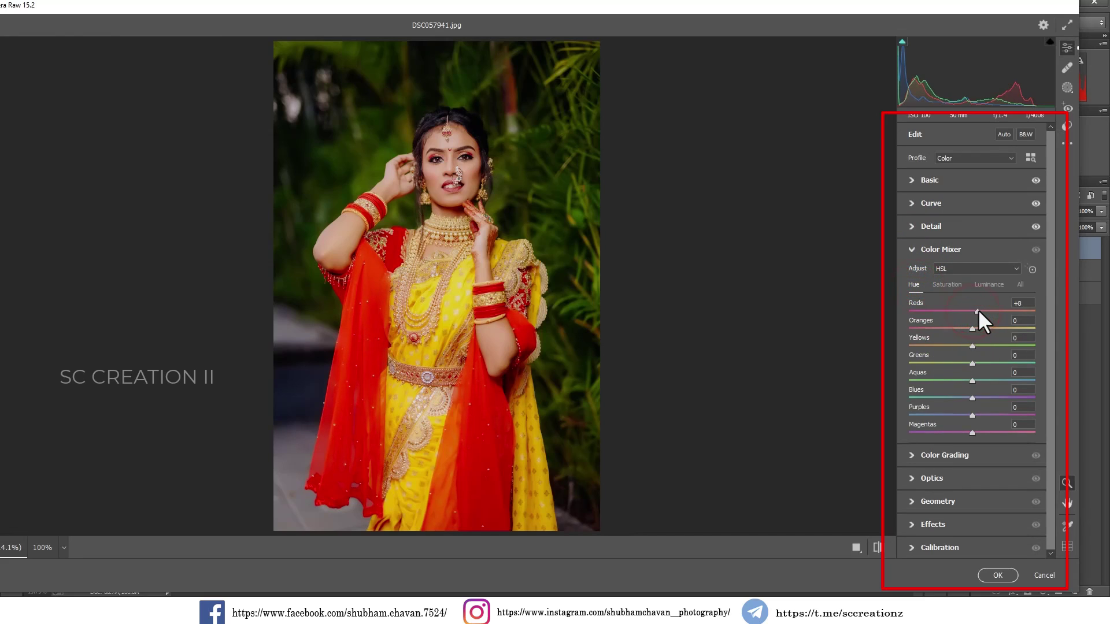
drag(963, 345, 941, 344)
drag(976, 361, 989, 359)
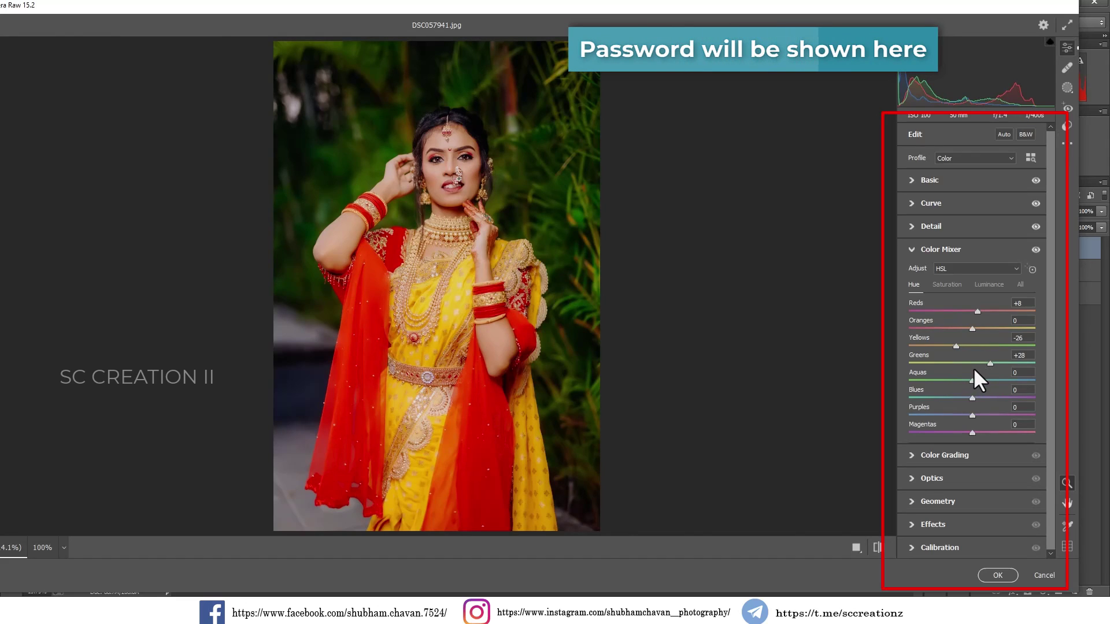
drag(972, 415, 984, 414)
click(982, 432)
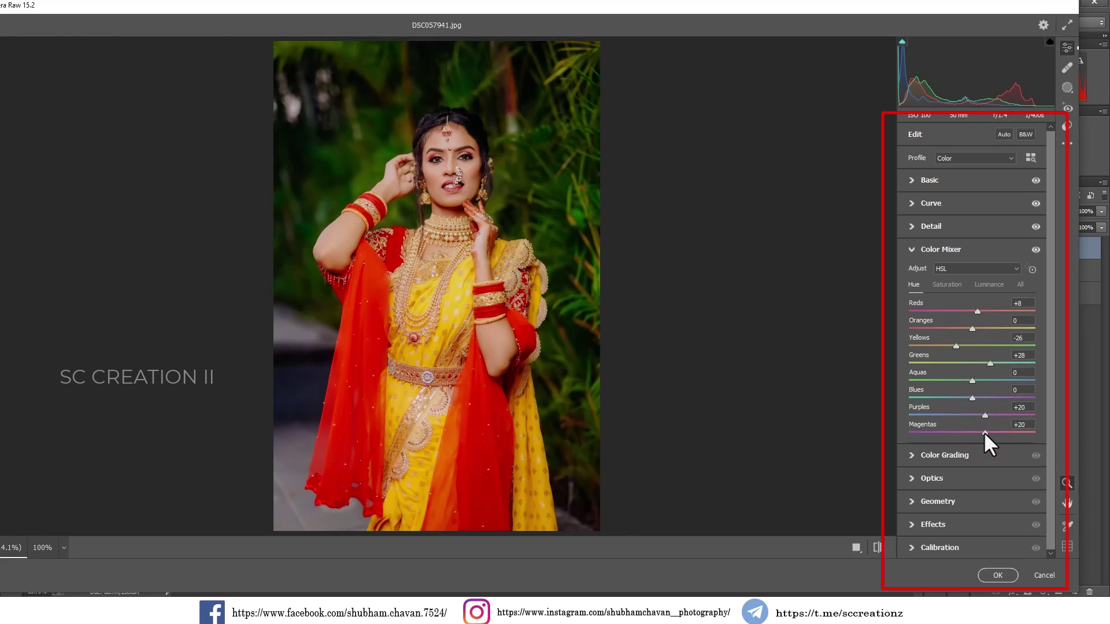
Set the Color Mixer saturation to Reds -16, Oranges -11, Yellows +12, Greens -44, Aquas +30, Blues -31, Purples -23 and Magentas -21.
click(946, 285)
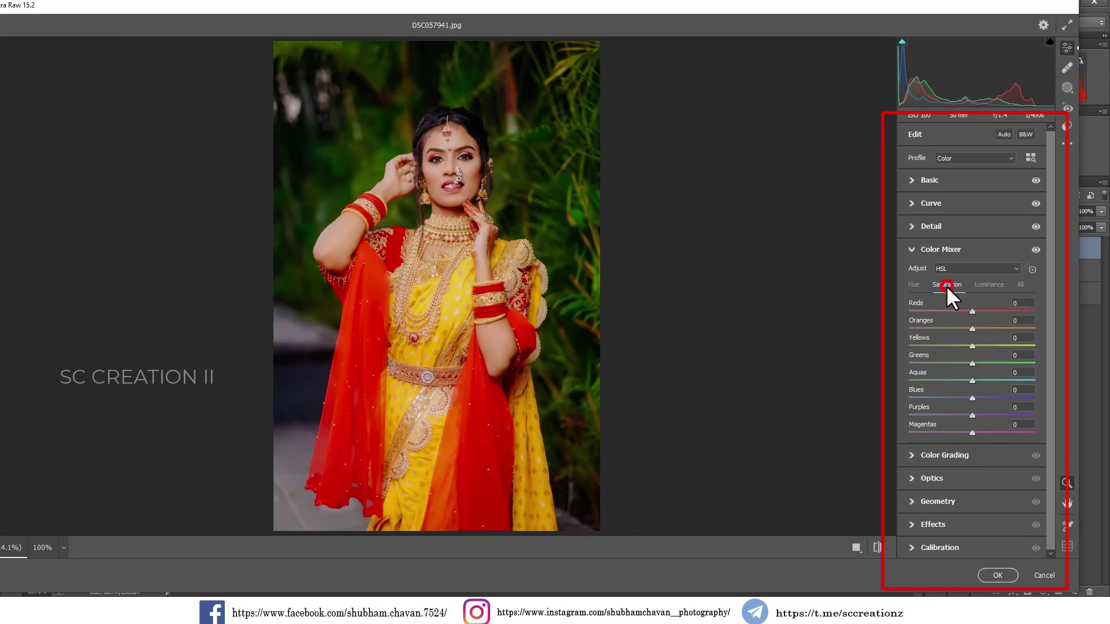
click(963, 312)
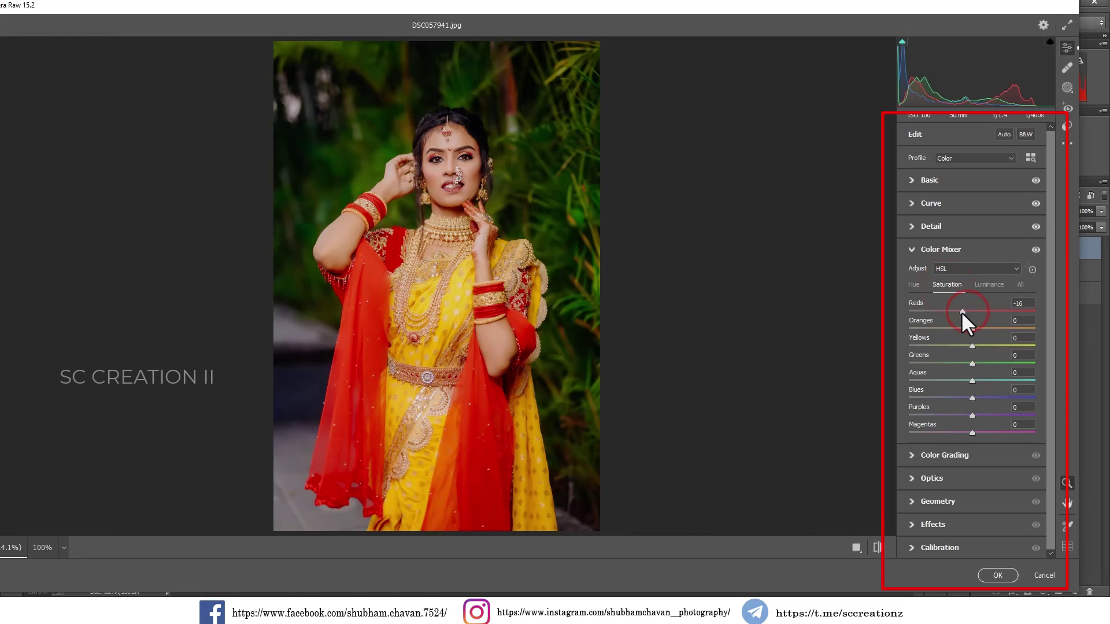
drag(969, 328, 961, 327)
click(967, 329)
drag(976, 346, 980, 346)
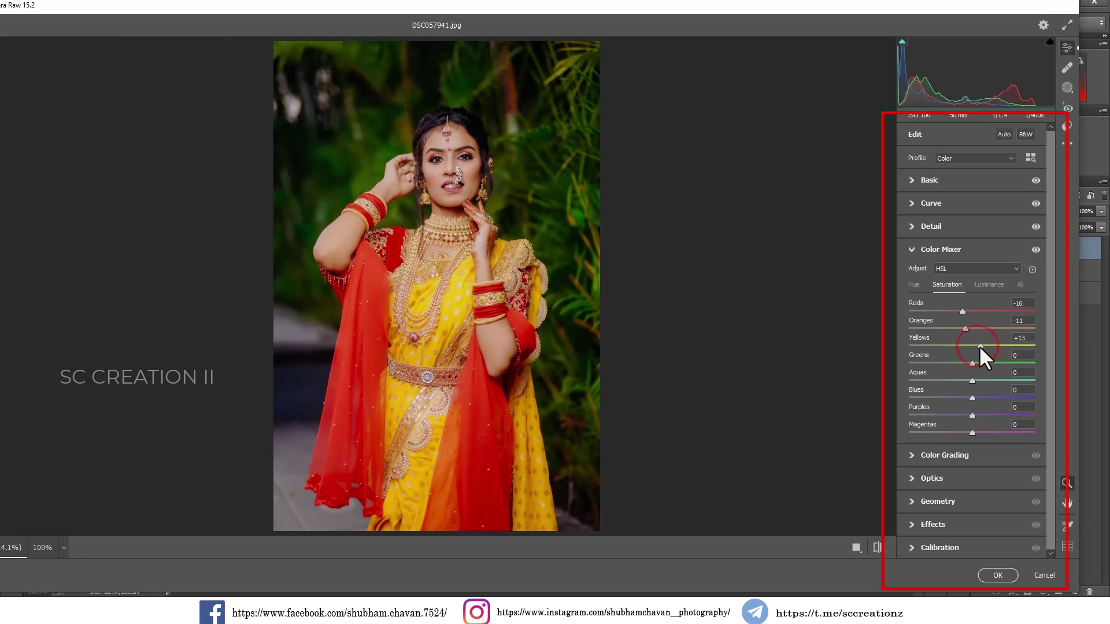
drag(978, 363, 937, 361)
drag(941, 362, 985, 377)
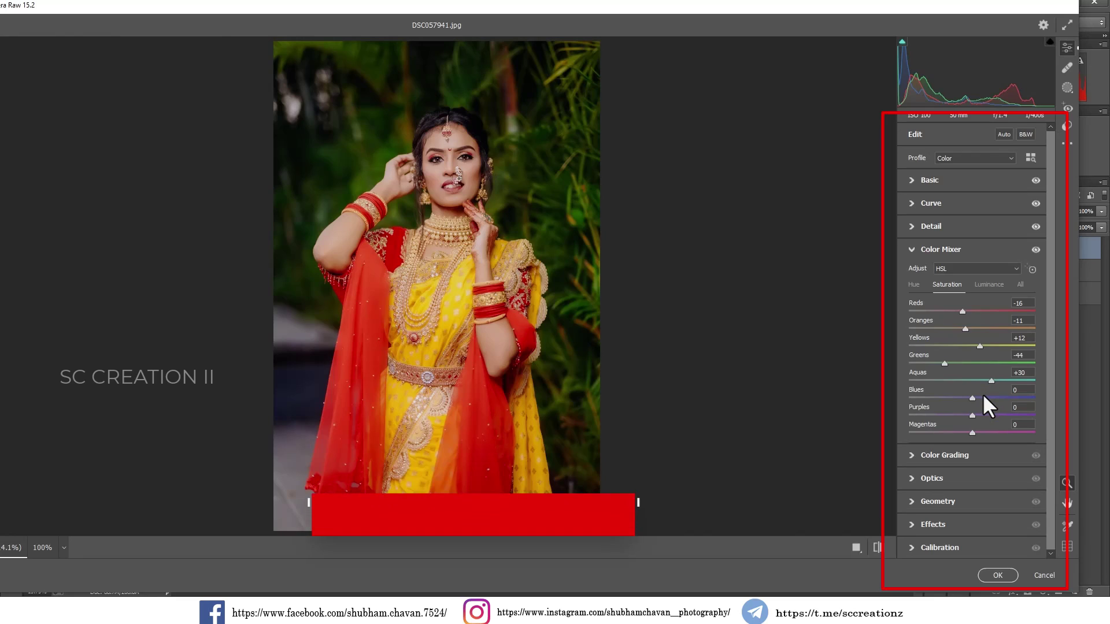
drag(972, 398, 952, 397)
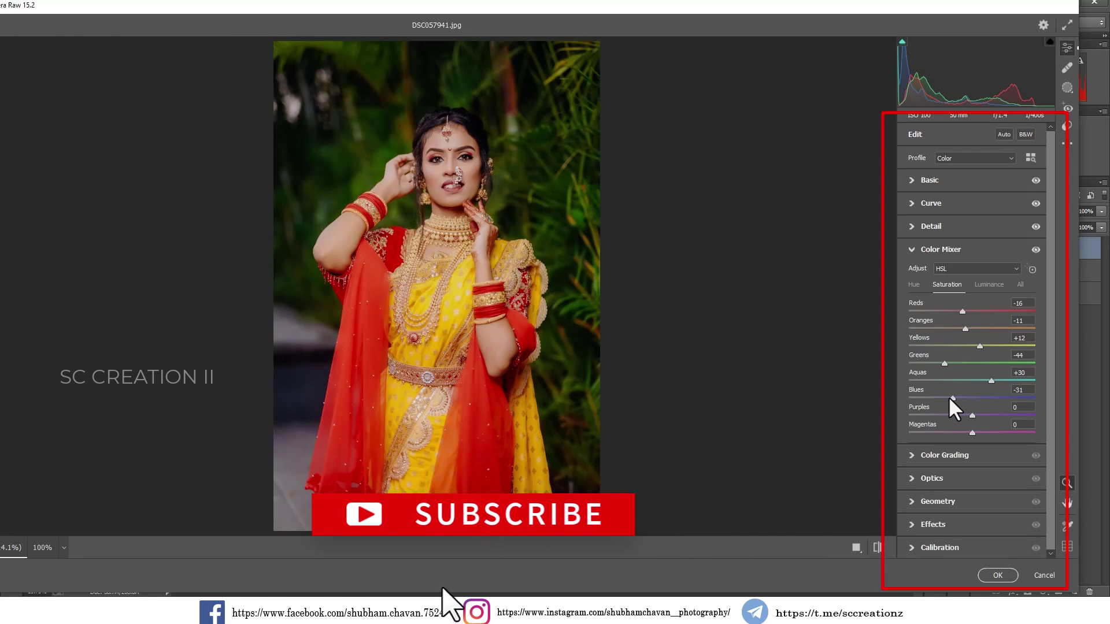
click(957, 415)
click(958, 433)
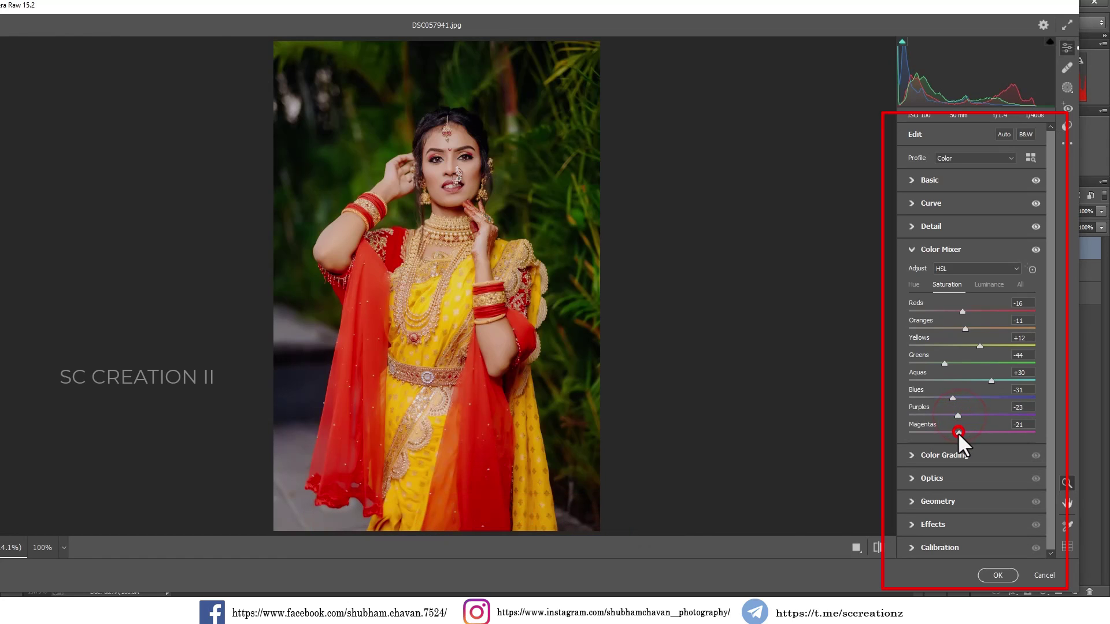
Inspect the face up close and set Sharpening to 43, Noise Reduction to 22 and Color Noise Reduction to 21.
click(468, 170)
drag(451, 177, 484, 281)
scroll(455, 184, up, 1)
click(943, 226)
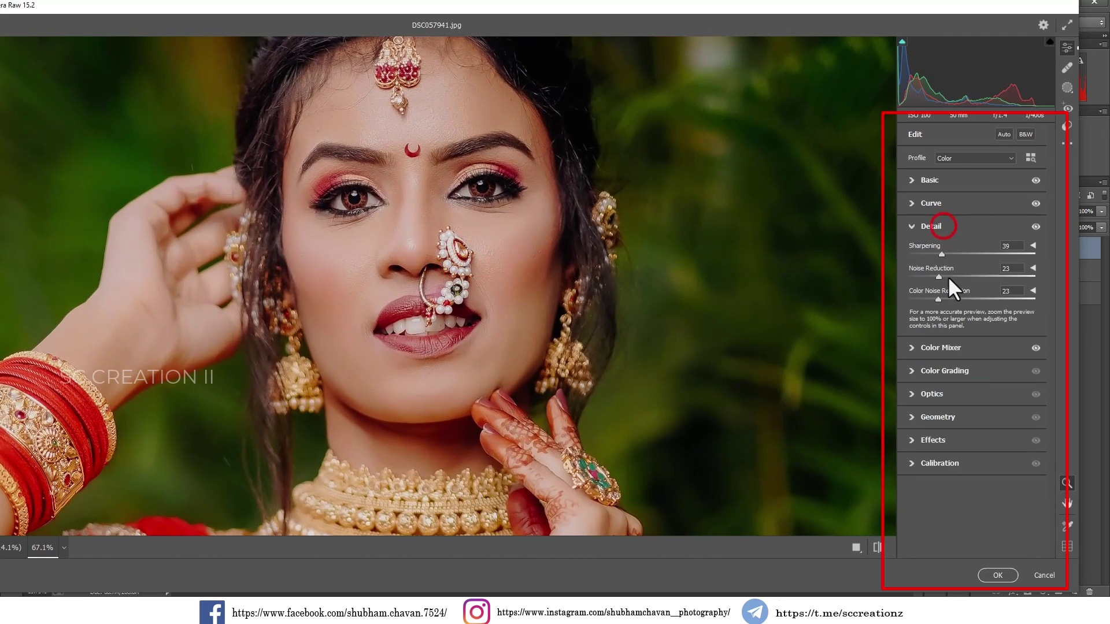
drag(948, 254, 937, 297)
drag(941, 252, 946, 255)
click(701, 230)
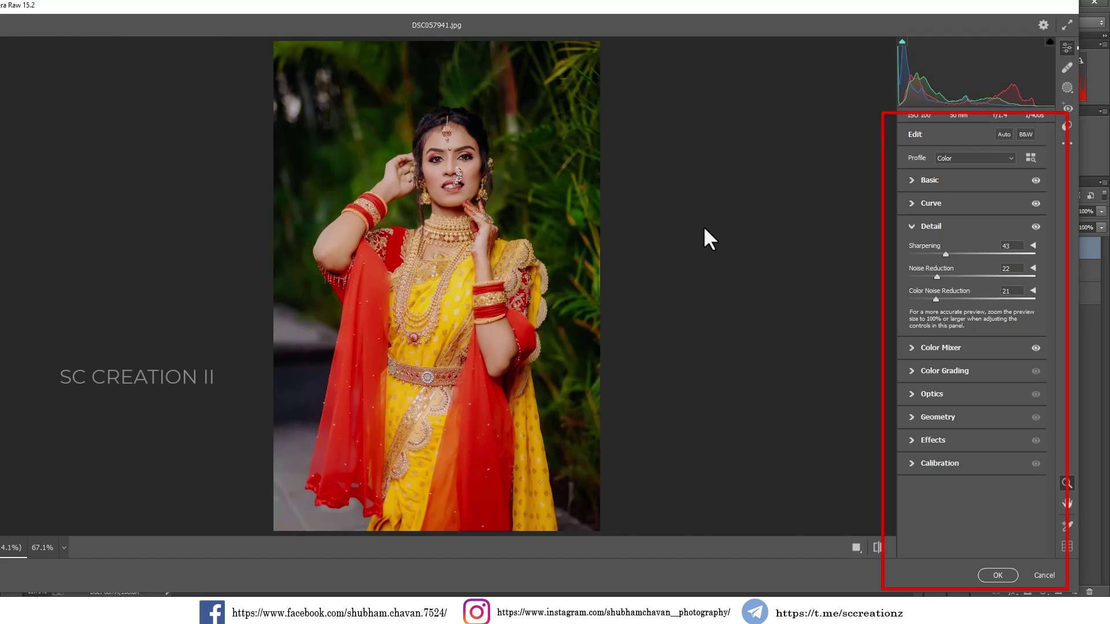
click(934, 229)
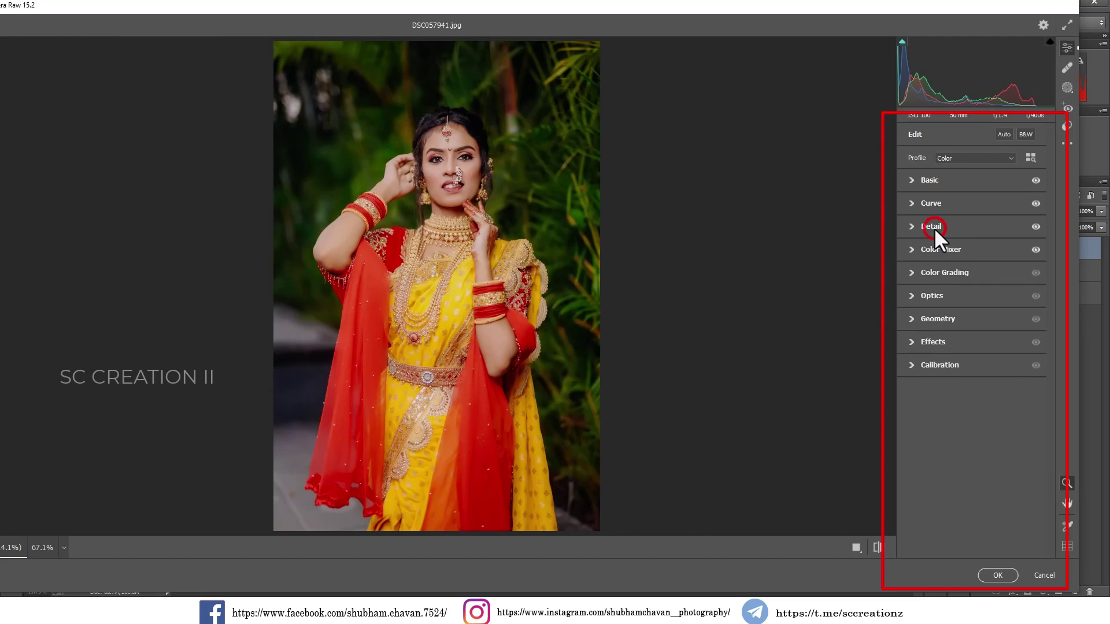
Set the Color Mixer luminance to Reds -11, Oranges +5, Yellows +20 and Greens -59, and lower Blues.
click(933, 247)
click(985, 286)
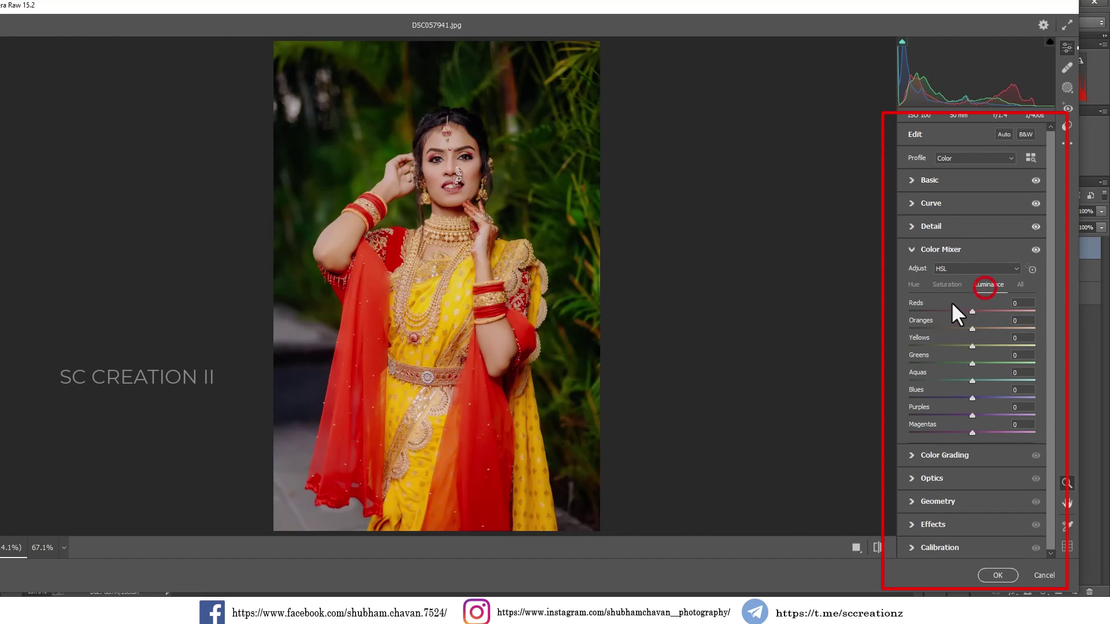
drag(972, 309, 986, 346)
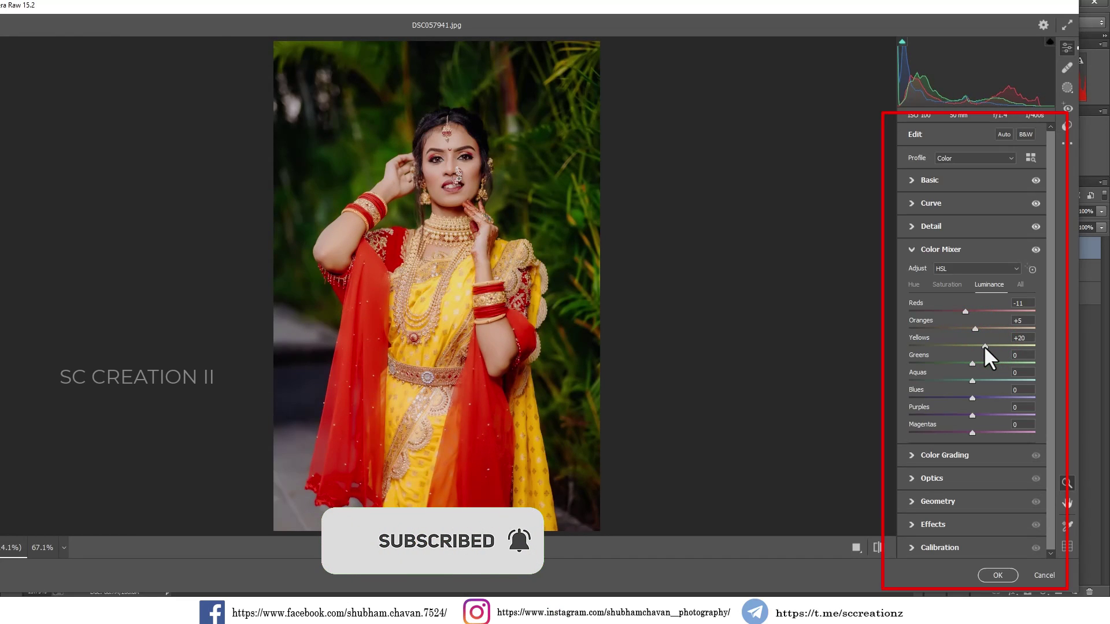
click(944, 362)
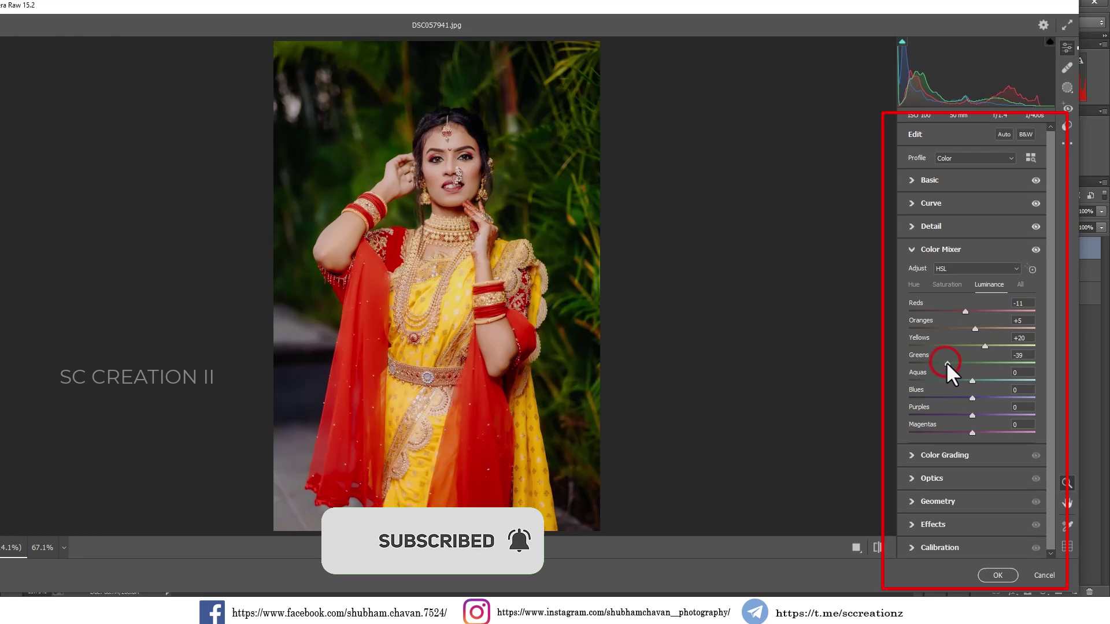
drag(946, 361, 936, 362)
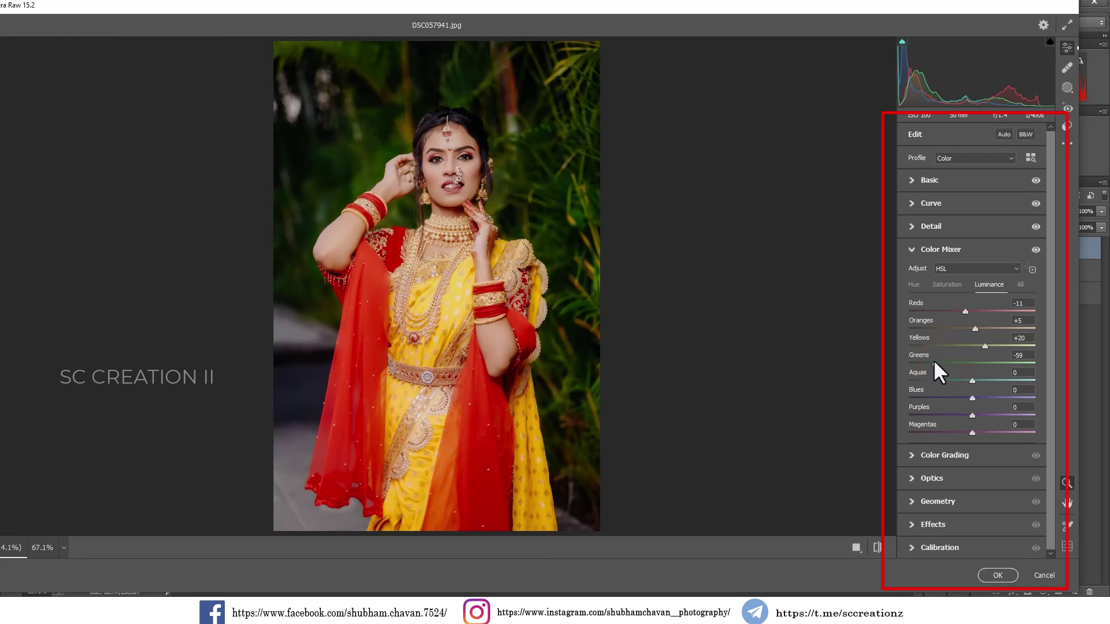
click(954, 398)
Review the Color Mixer adjustments in HSL mode and in Color mode for reds, oranges, yellows and greens, and return to HSL.
click(942, 286)
click(908, 286)
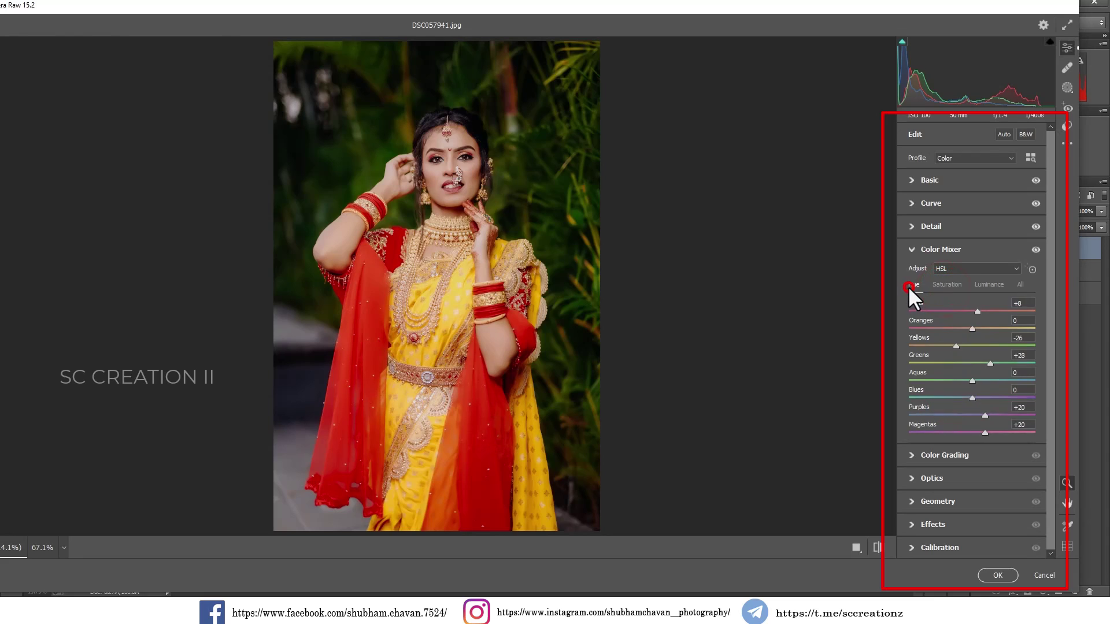
click(917, 252)
click(928, 251)
click(962, 268)
click(956, 287)
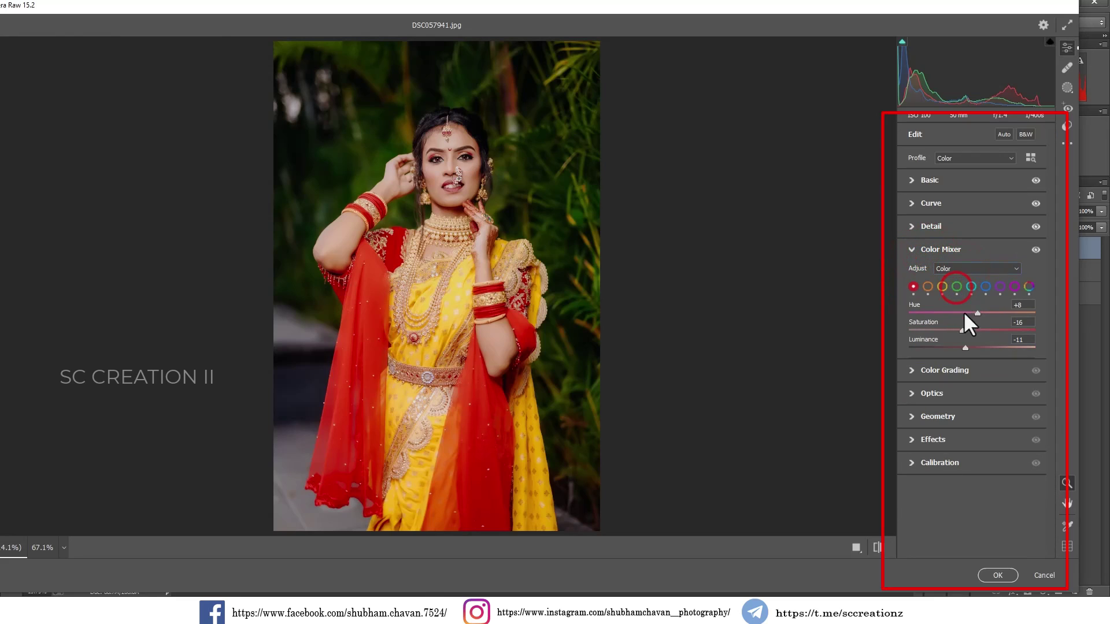
click(927, 287)
click(942, 287)
click(957, 286)
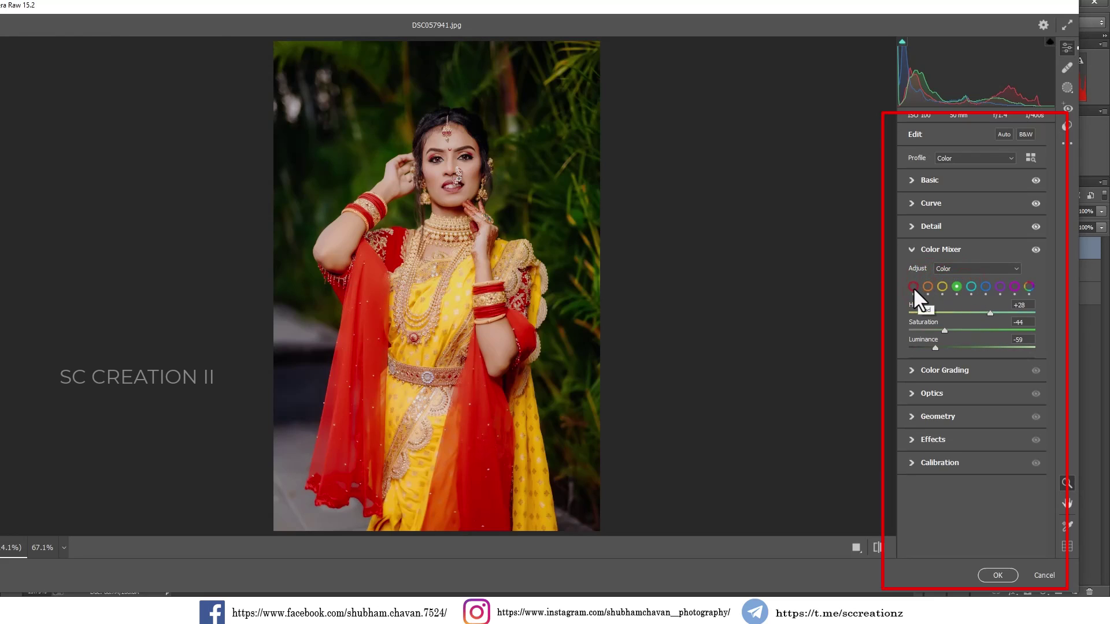
click(913, 286)
click(958, 270)
click(954, 280)
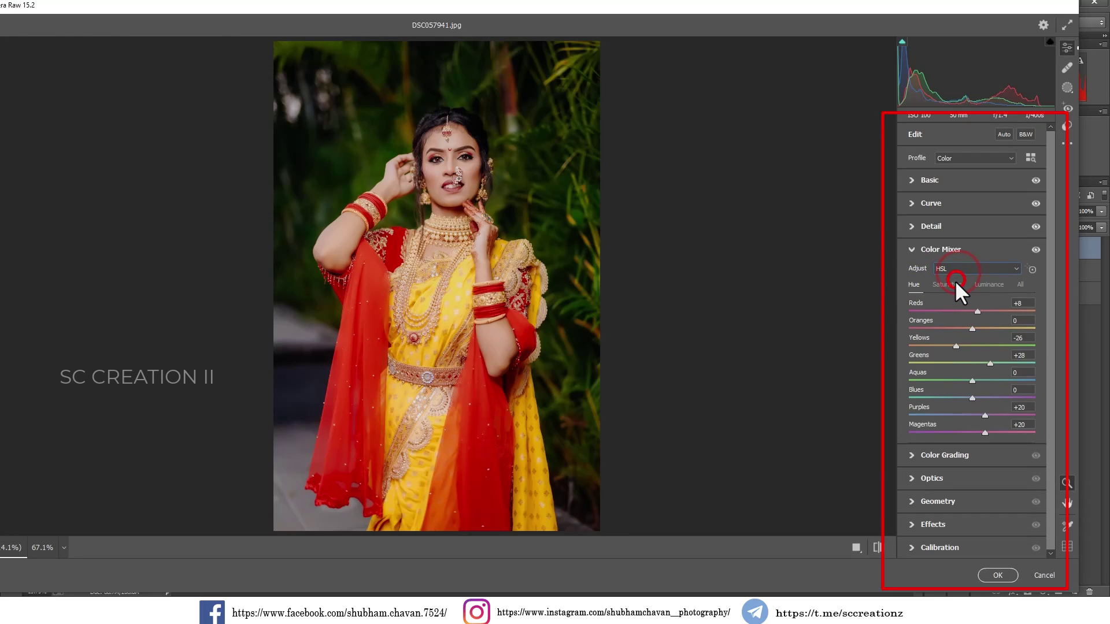
click(927, 251)
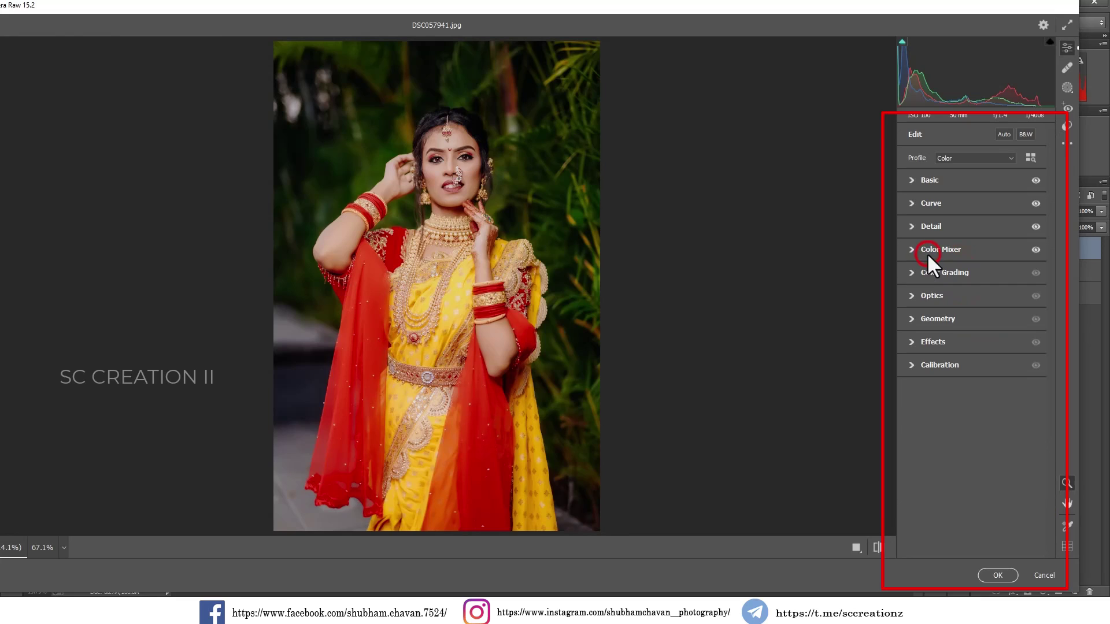
Set the Color Grading shadows to Hue 206 and Saturation 4, and raise Blending to 100.
click(930, 364)
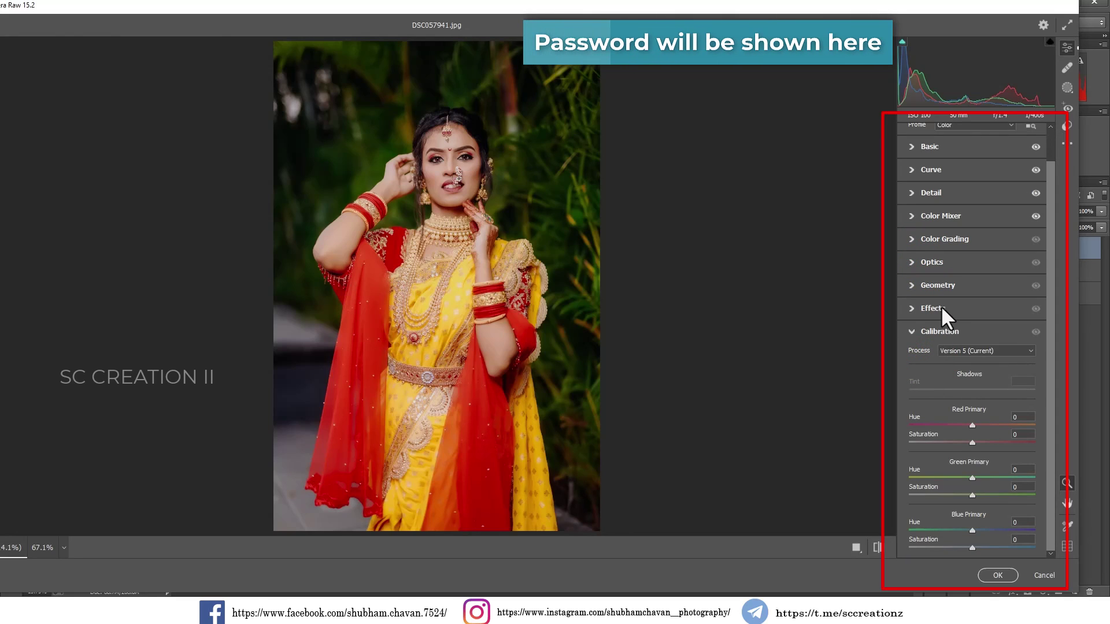
click(929, 281)
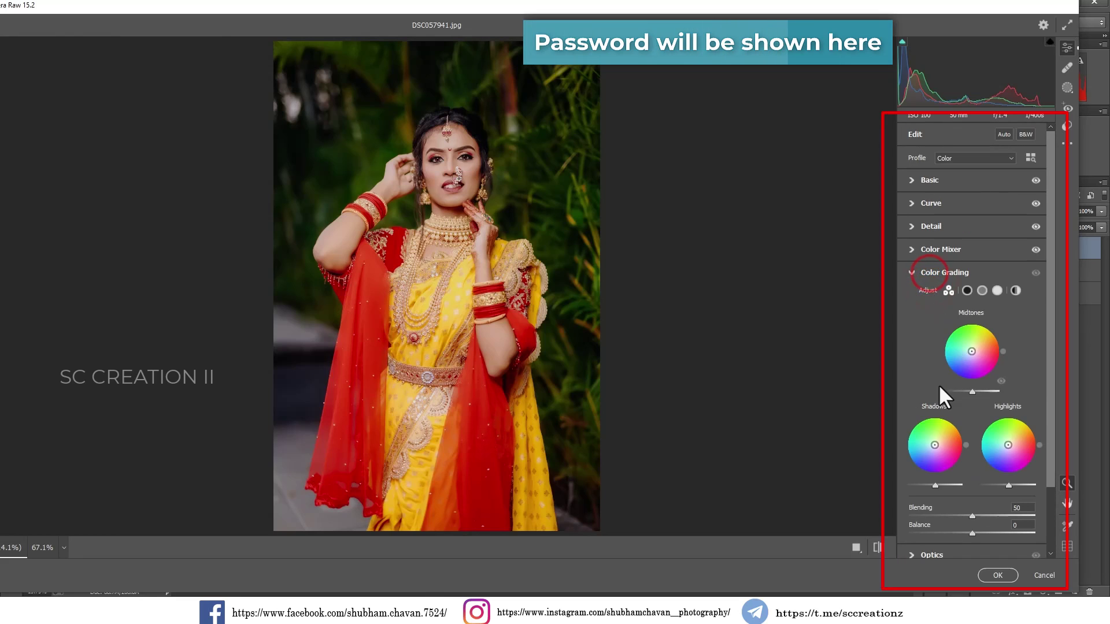
click(966, 290)
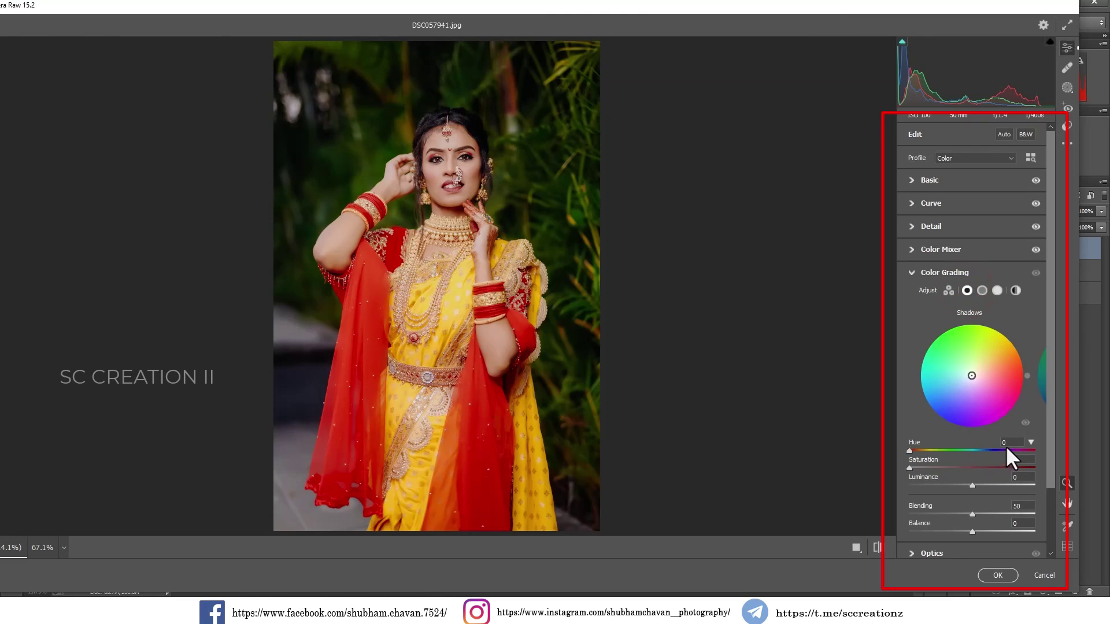
text(206)
text(4)
click(962, 485)
drag(976, 513, 1053, 509)
Set the Color Grading highlights to Hue 58 and Saturation 4.
click(998, 291)
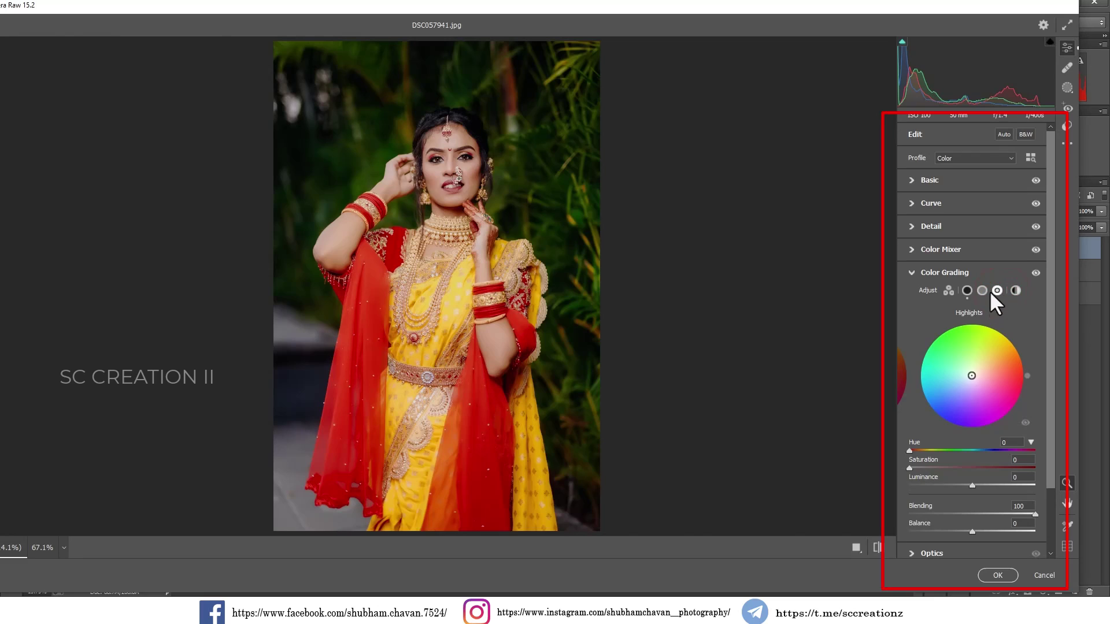
click(997, 291)
click(1009, 443)
text(58)
text(4)
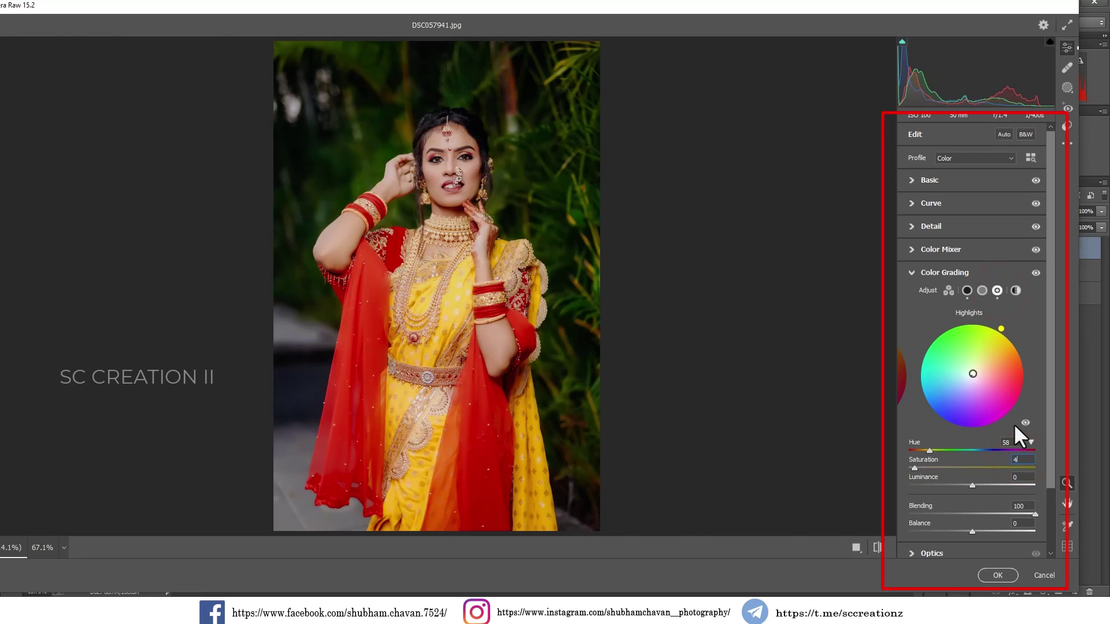
click(1041, 366)
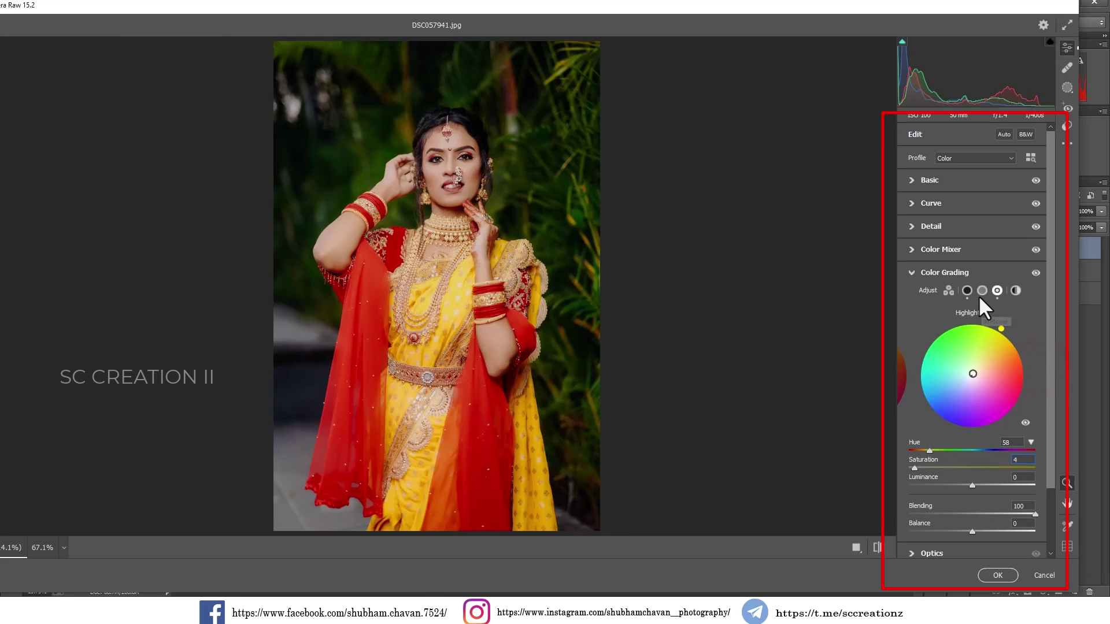
click(933, 269)
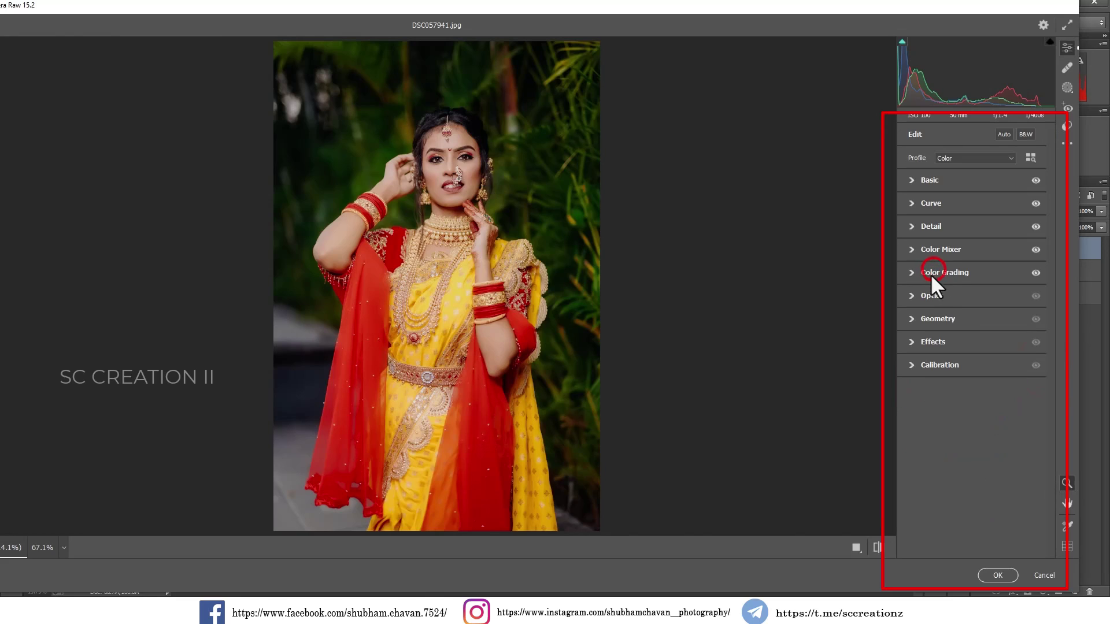
Set Calibration hue and saturation to Red +7/+3, Green +20/+14 and Blue -8/+17, using a side-by-side before/after view.
click(928, 366)
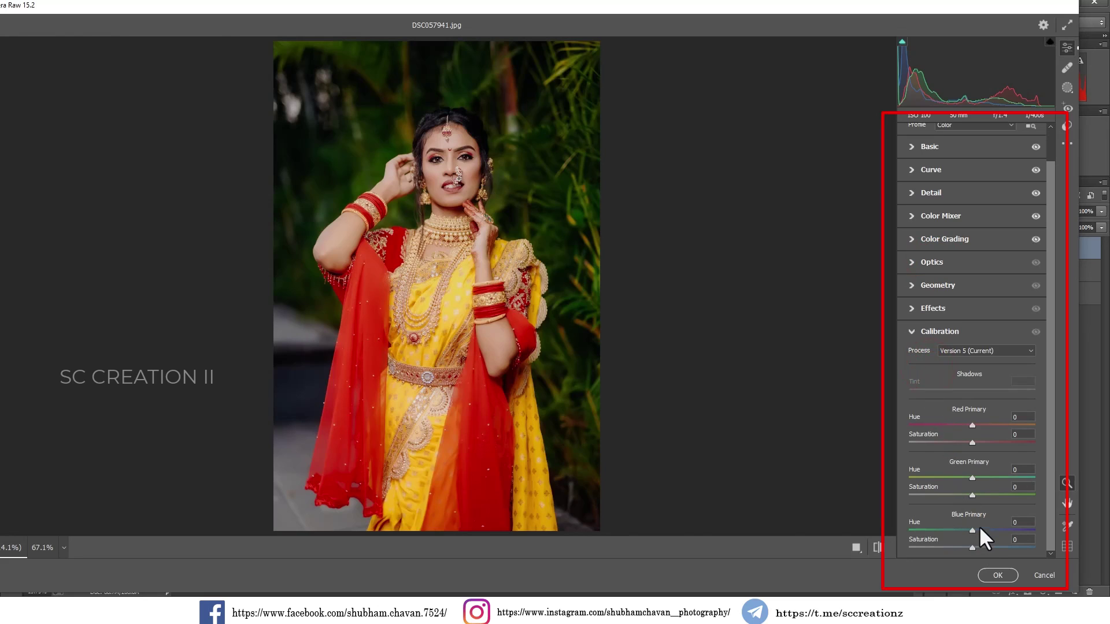
drag(972, 478, 989, 478)
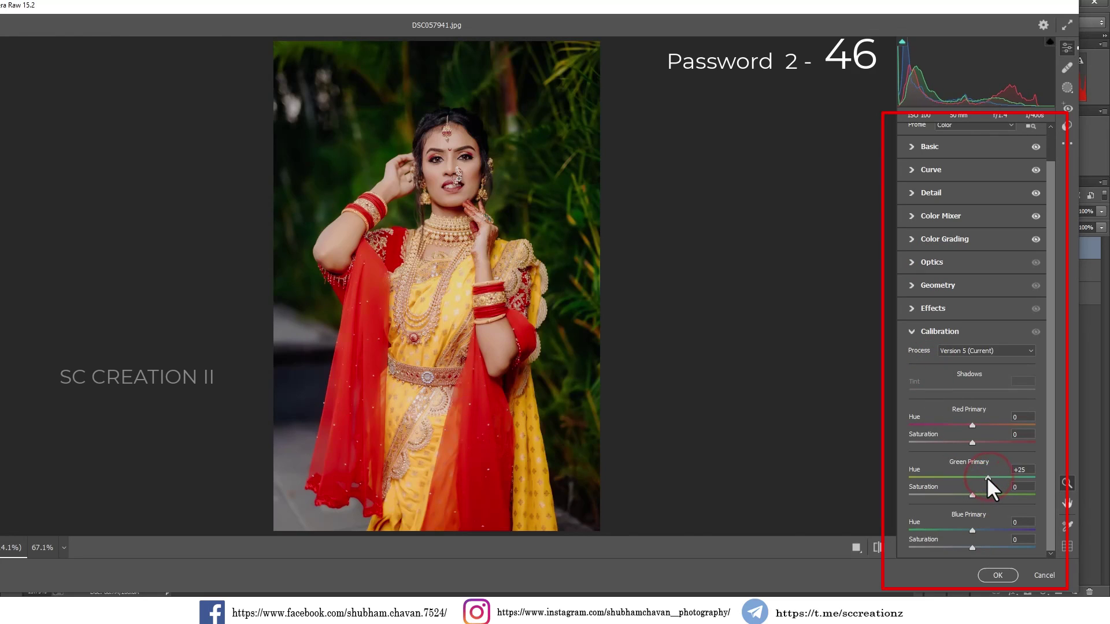
drag(983, 477, 983, 477)
click(981, 496)
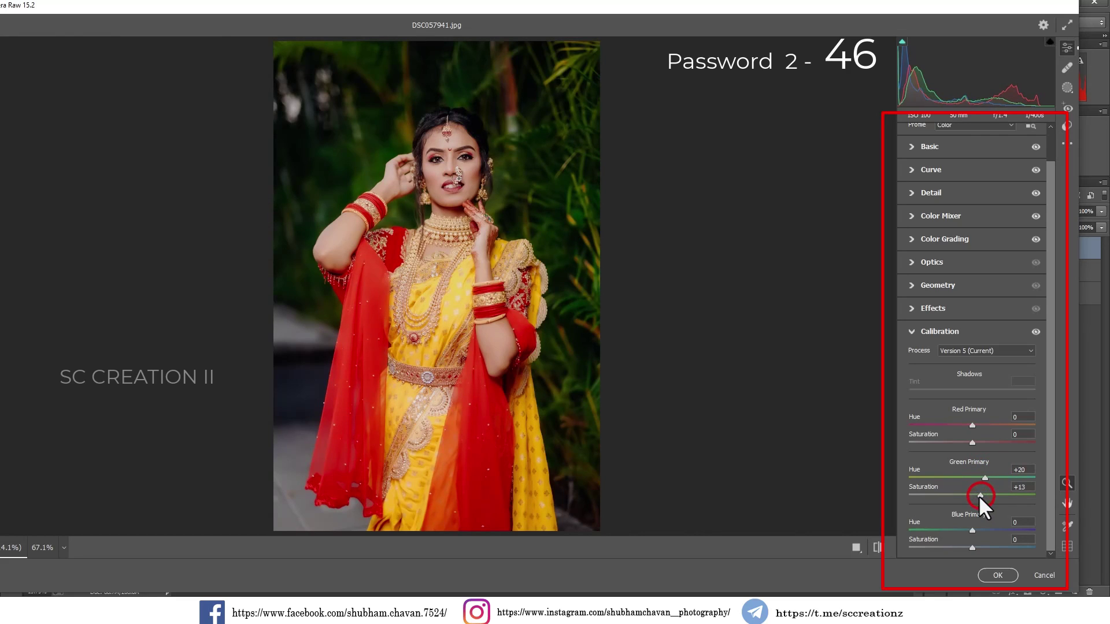
mouse_move(977, 425)
mouse_down()
mouse_move(952, 428)
mouse_move(982, 423)
mouse_up()
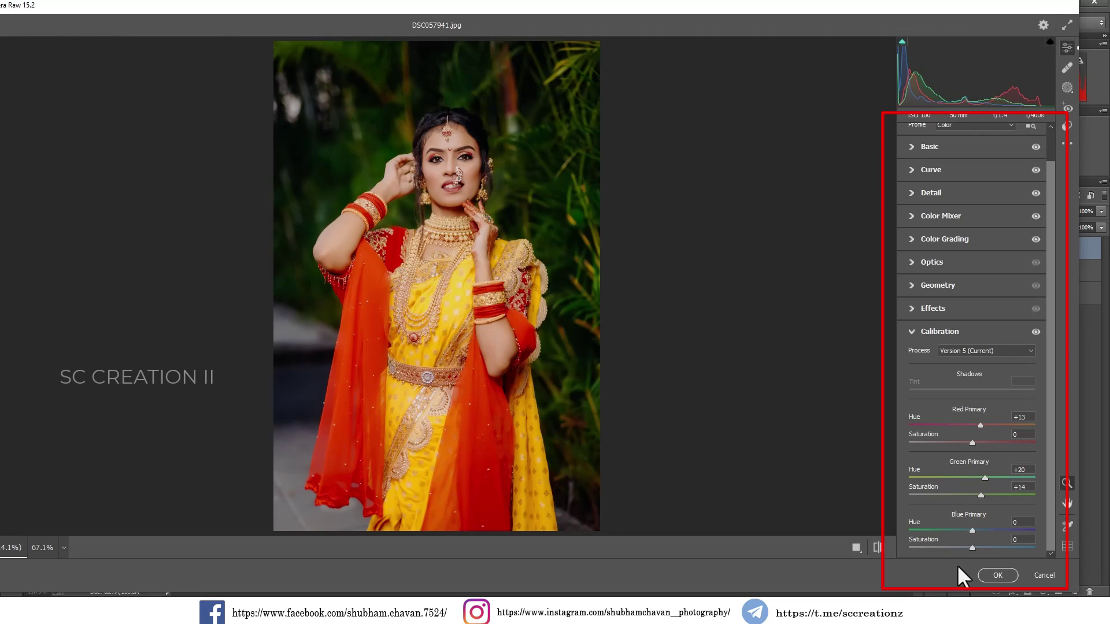
drag(972, 530, 968, 529)
drag(983, 546, 984, 546)
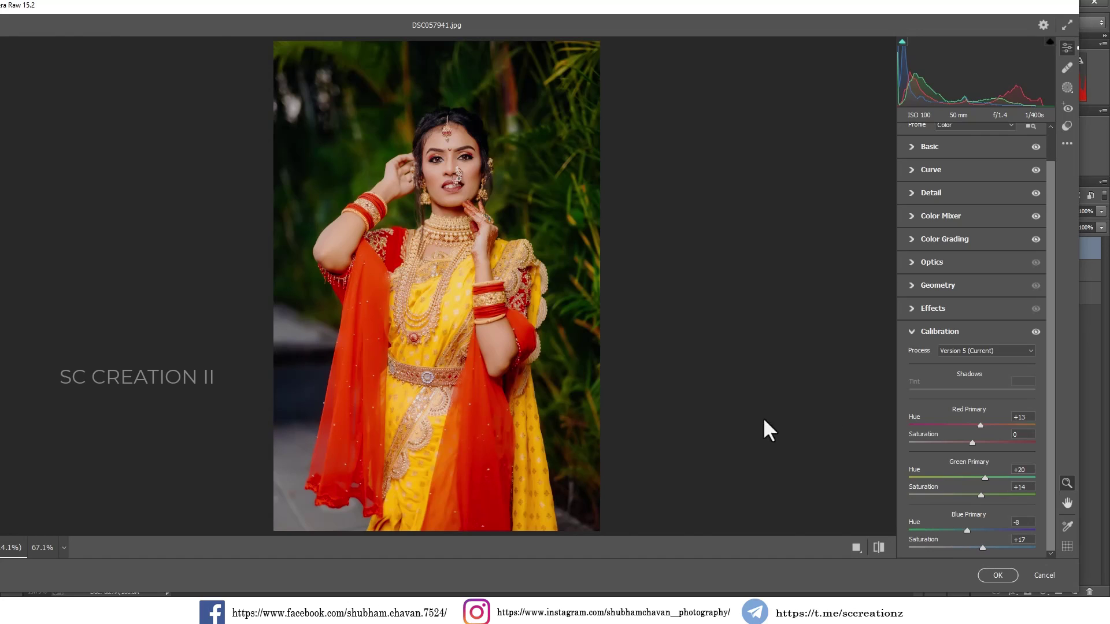
click(855, 548)
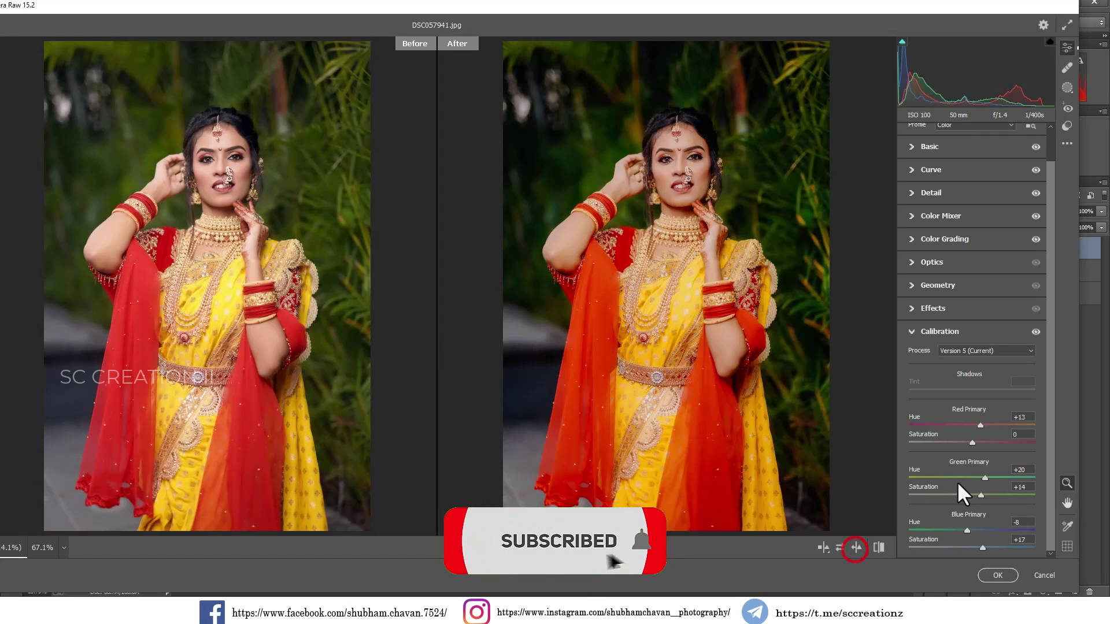
mouse_move(979, 425)
mouse_down()
mouse_move(962, 424)
mouse_move(1008, 428)
mouse_move(945, 430)
mouse_move(989, 443)
mouse_move(977, 442)
mouse_up()
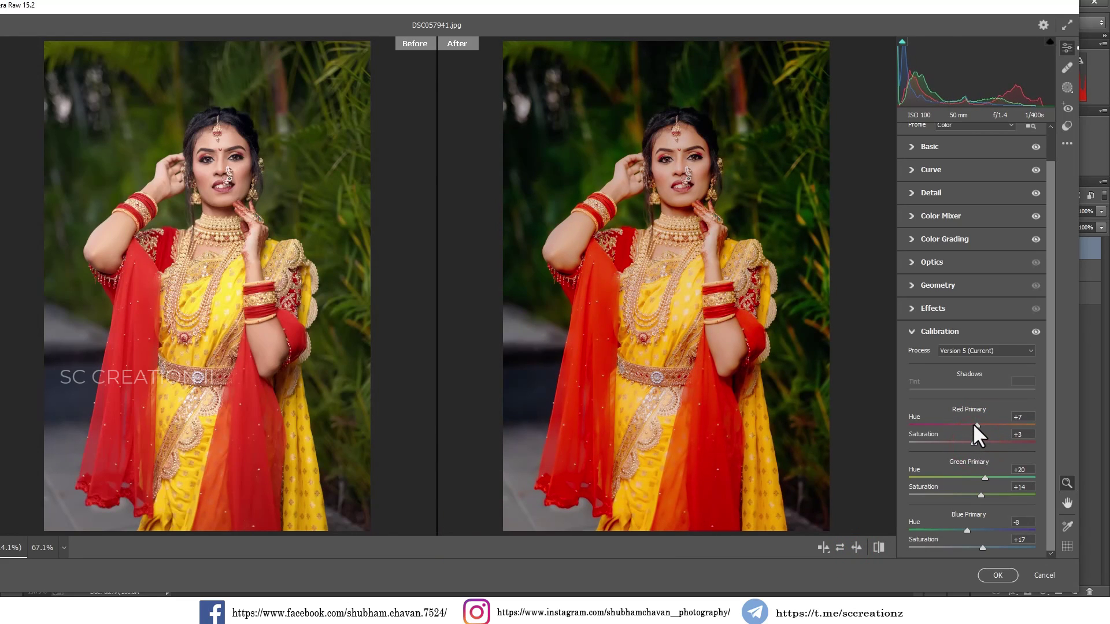
Compare the face, outfit and green background up close in the before and after images.
click(669, 157)
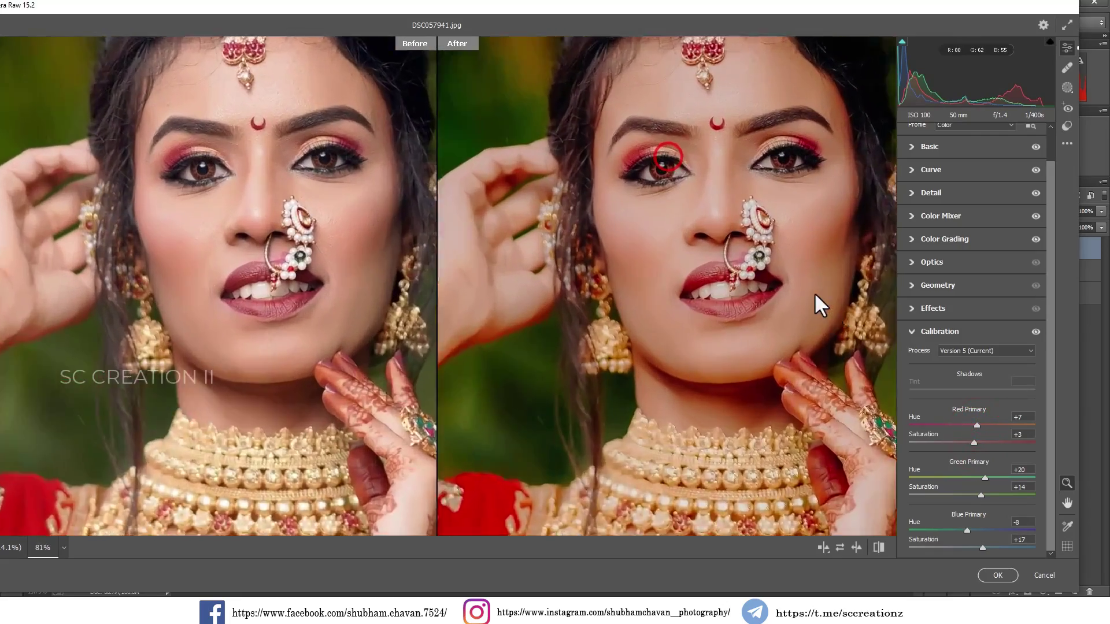
click(768, 250)
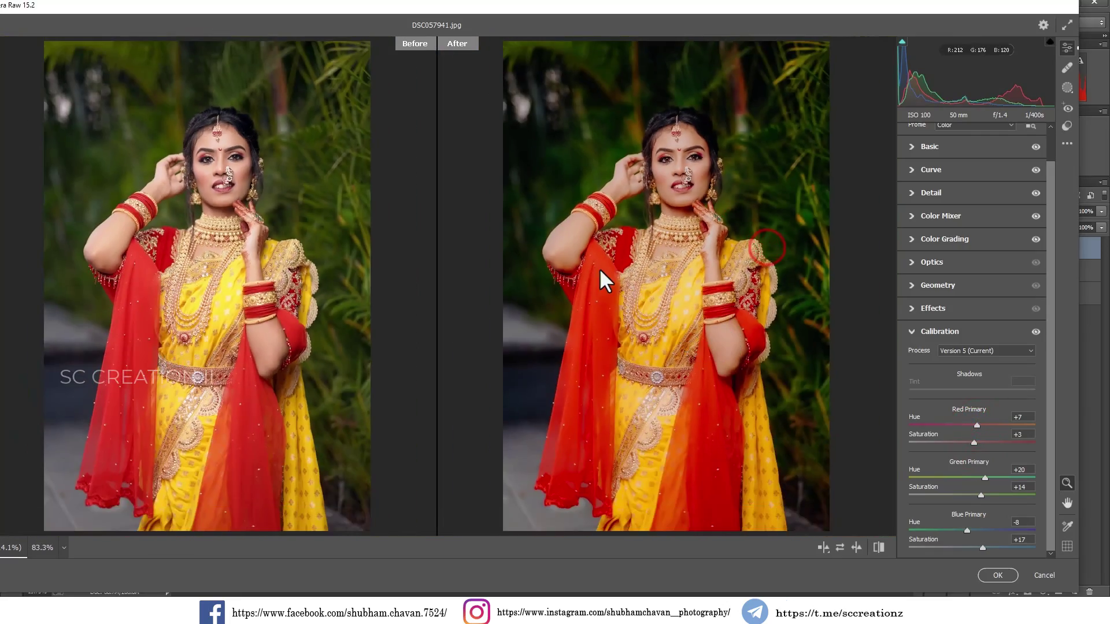
click(604, 269)
click(668, 276)
click(556, 131)
click(604, 171)
click(810, 154)
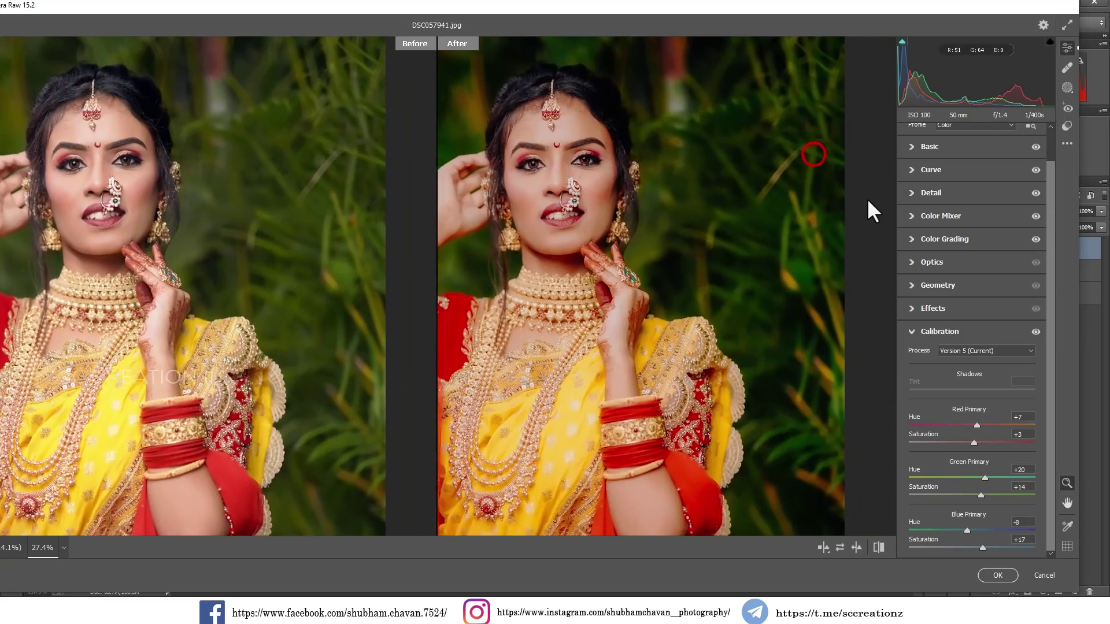
click(809, 185)
Save the default subset of Camera Raw settings to the Desktop as an XMP file named "Portrait green".
click(1064, 145)
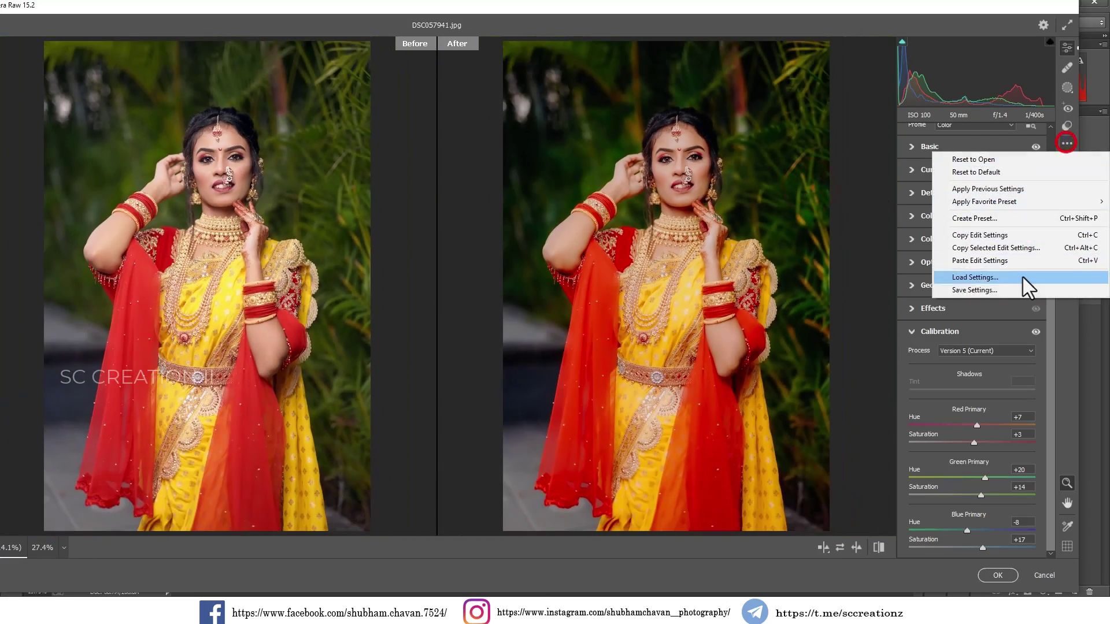
click(986, 291)
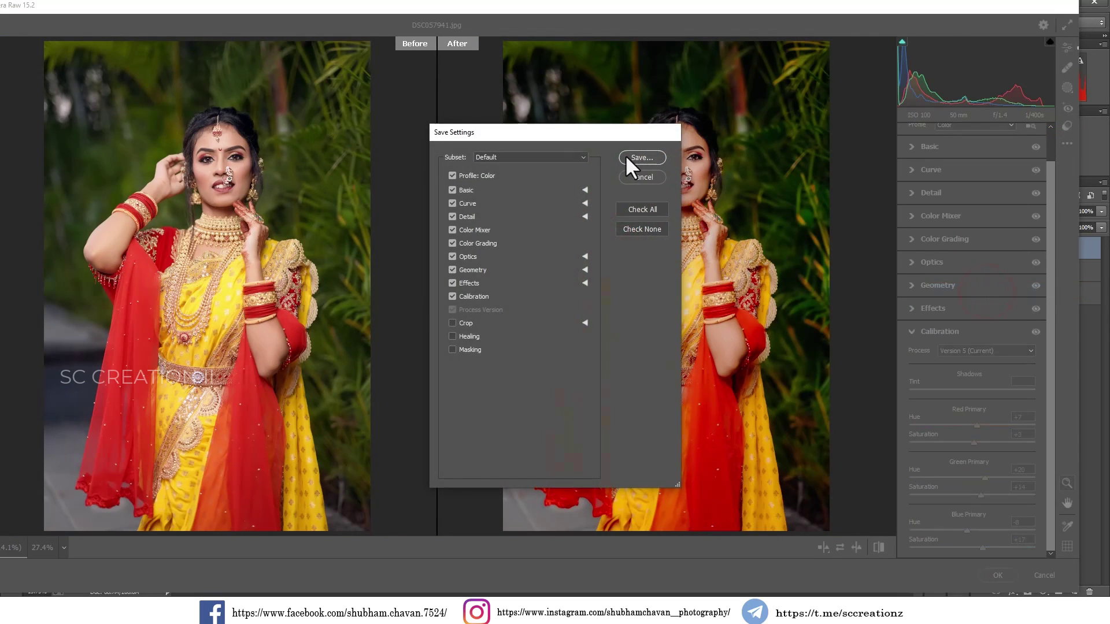
click(660, 156)
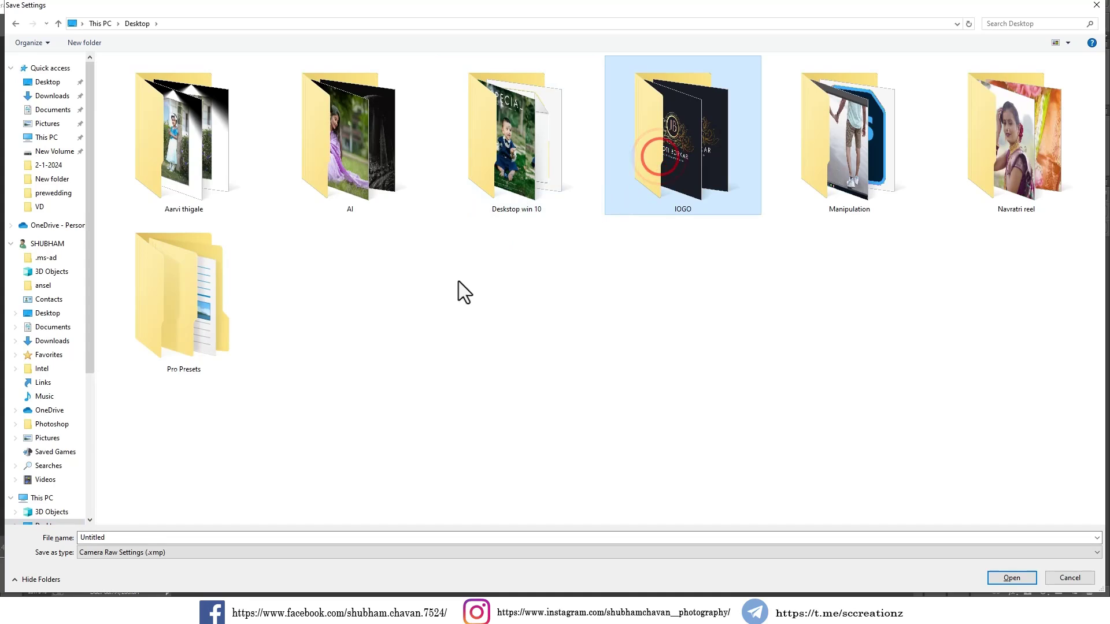
click(456, 294)
double_click(229, 539)
text(P)
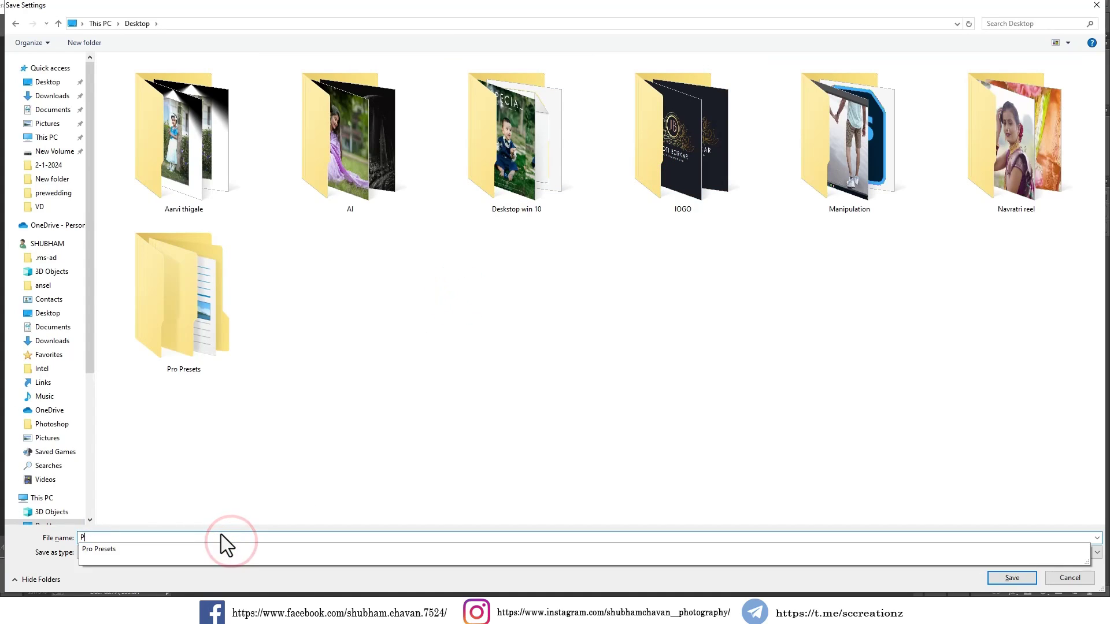
text(ortrait green)
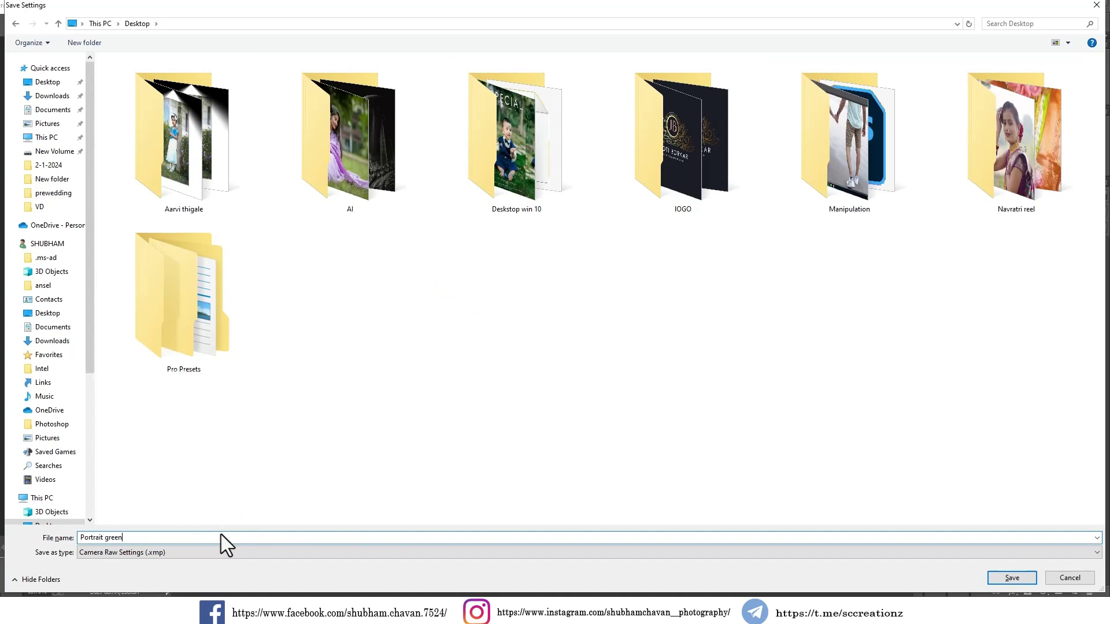
key(Return)
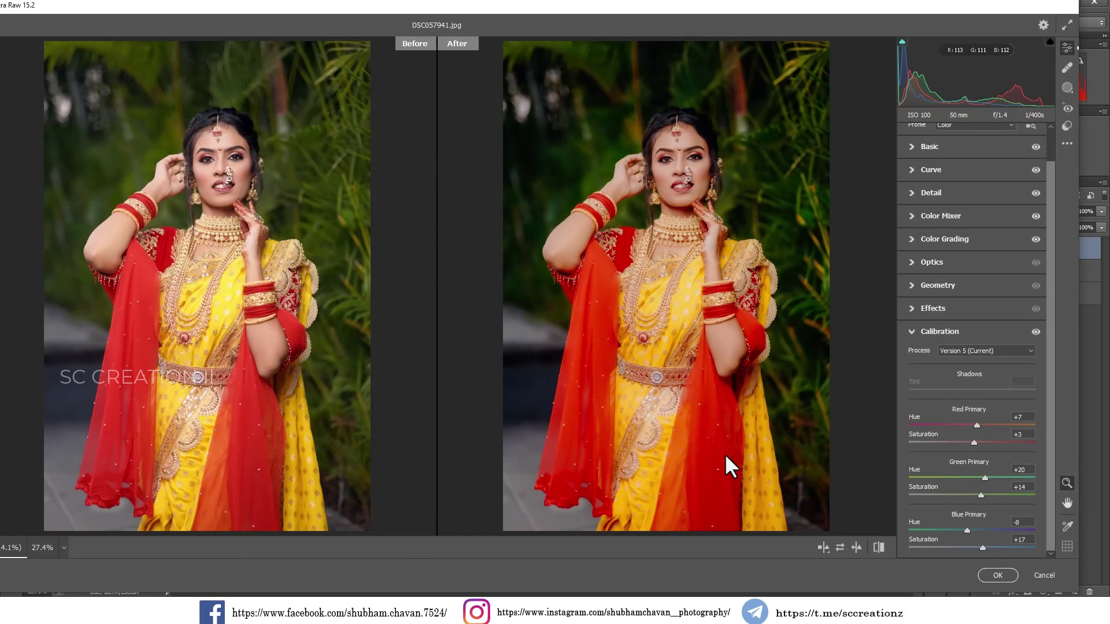
Raise the Color Mixer luminance of Oranges to +23.
scroll(923, 226, up, 2)
click(922, 225)
click(926, 349)
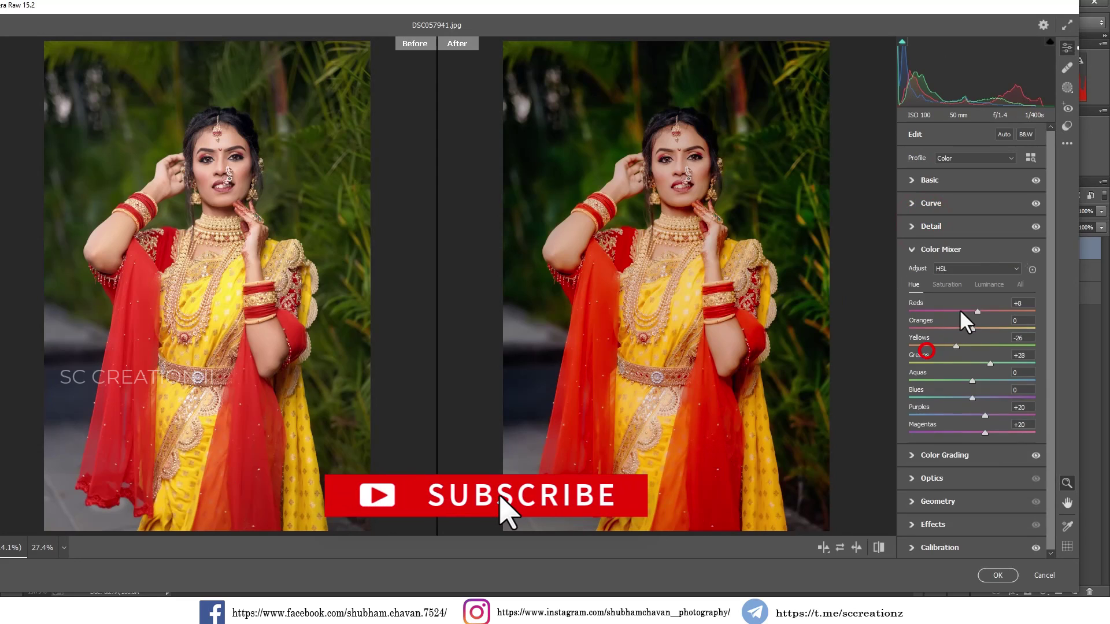
click(984, 288)
drag(983, 326, 988, 327)
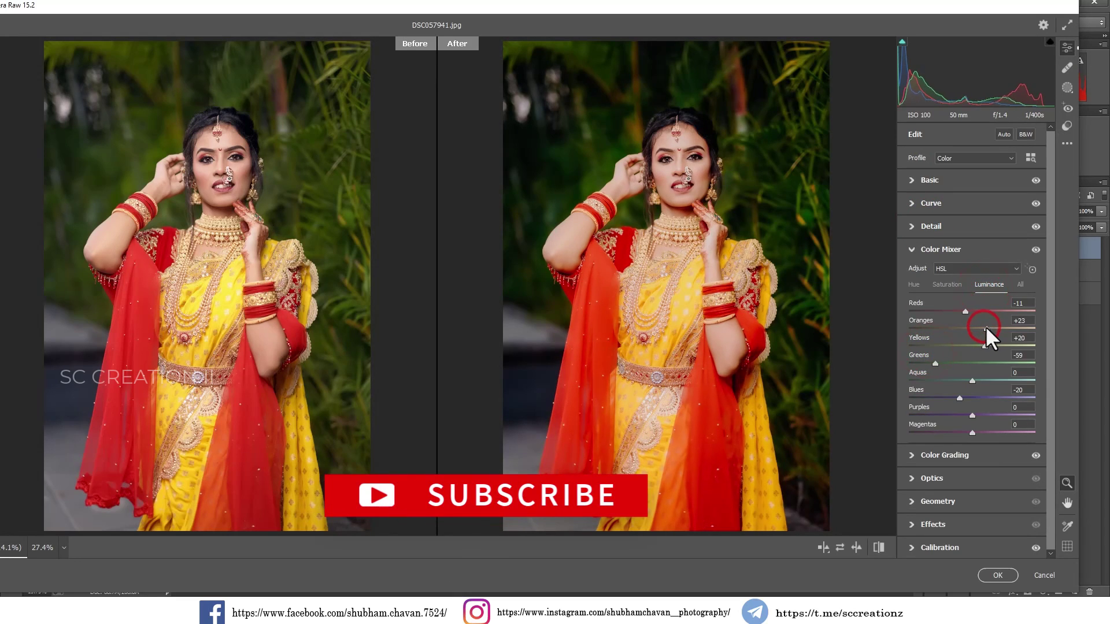
Set Contrast to -12 and Highlights to -48 in the Basic adjustments, and apply the Camera Raw Filter.
click(931, 178)
drag(940, 306, 974, 292)
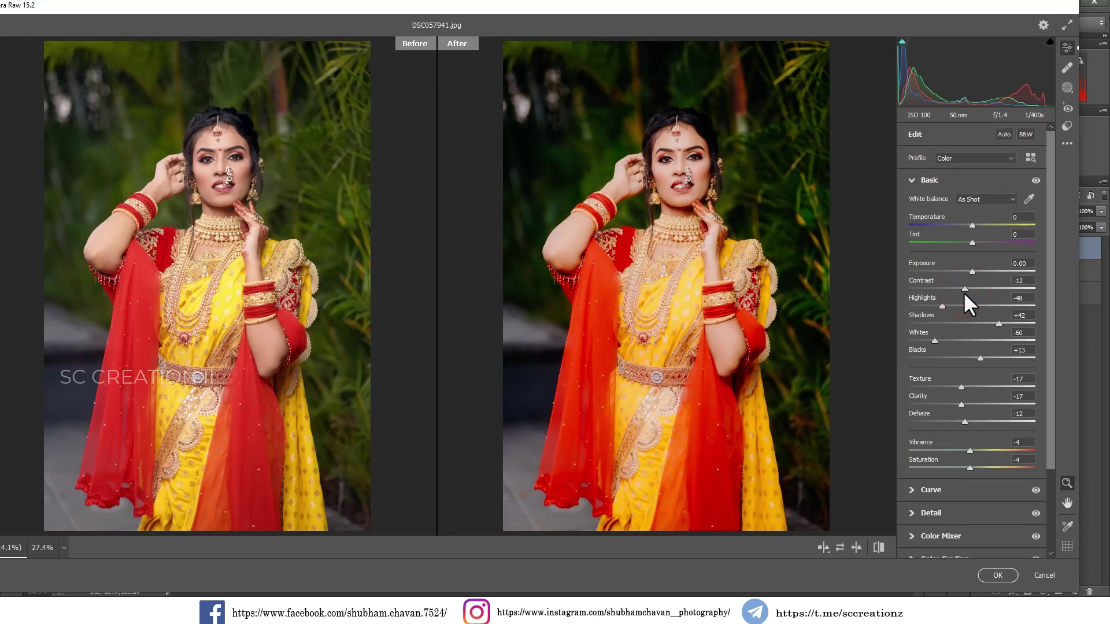
click(997, 574)
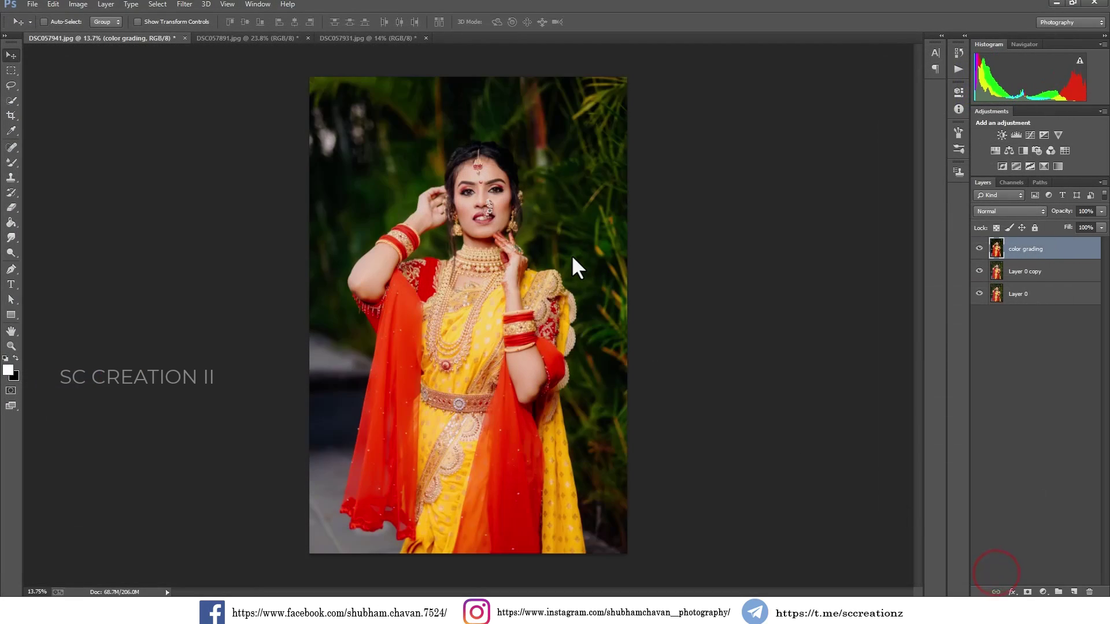
Compare the portrait with and without the color grading layer, leaving the layer visible.
click(979, 248)
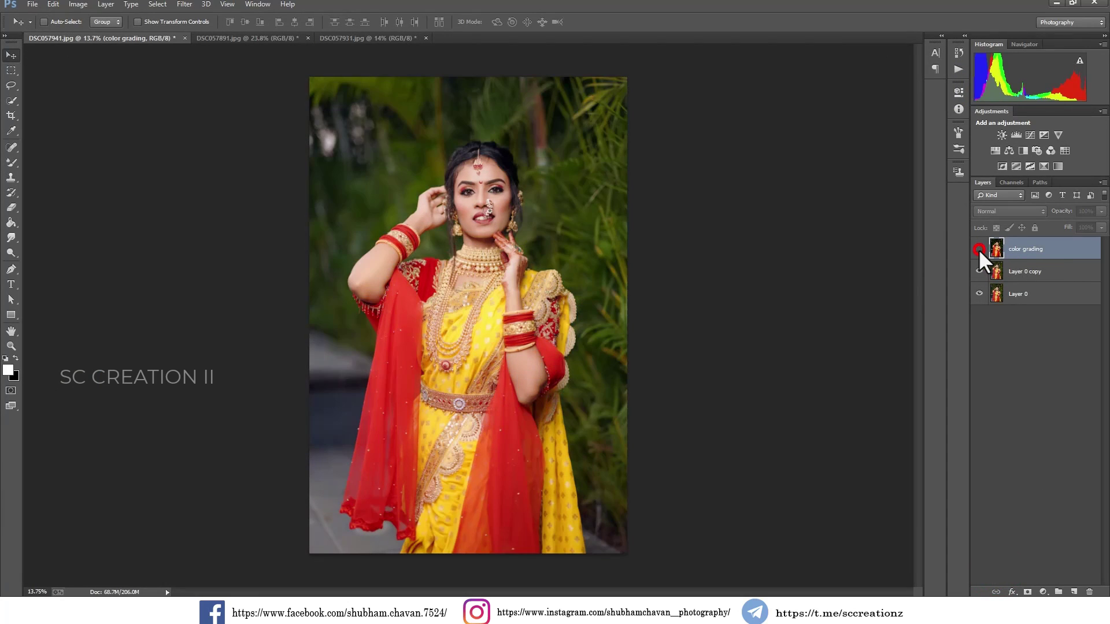
click(979, 248)
click(979, 248)
click(979, 248)
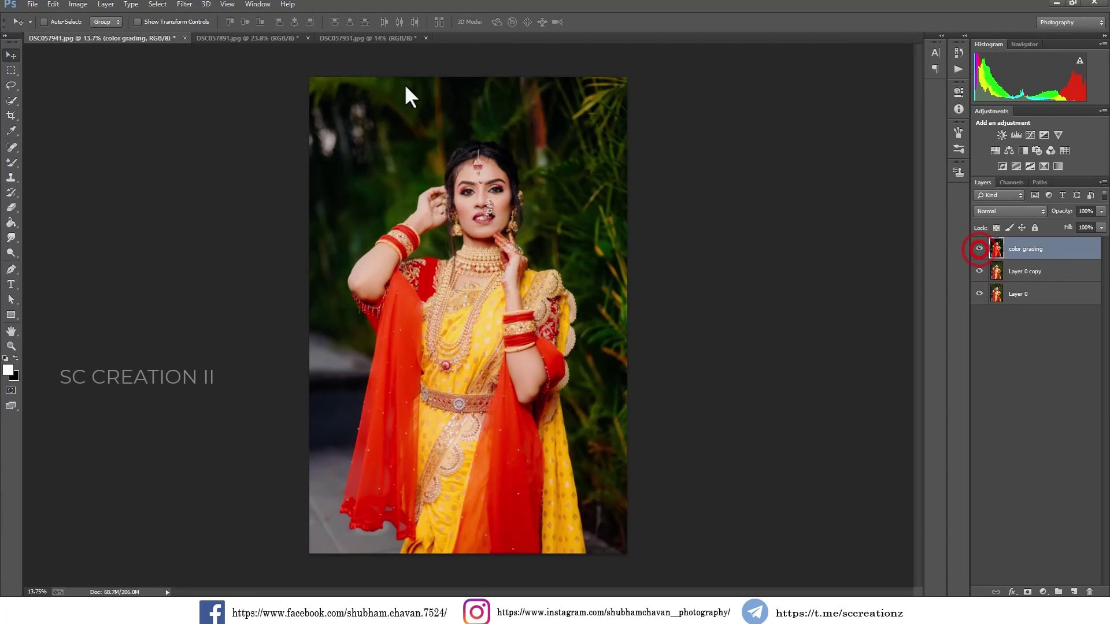
Reapply the last Camera Raw Filter to DSC057891.jpg with the whole image fitted on screen.
click(214, 39)
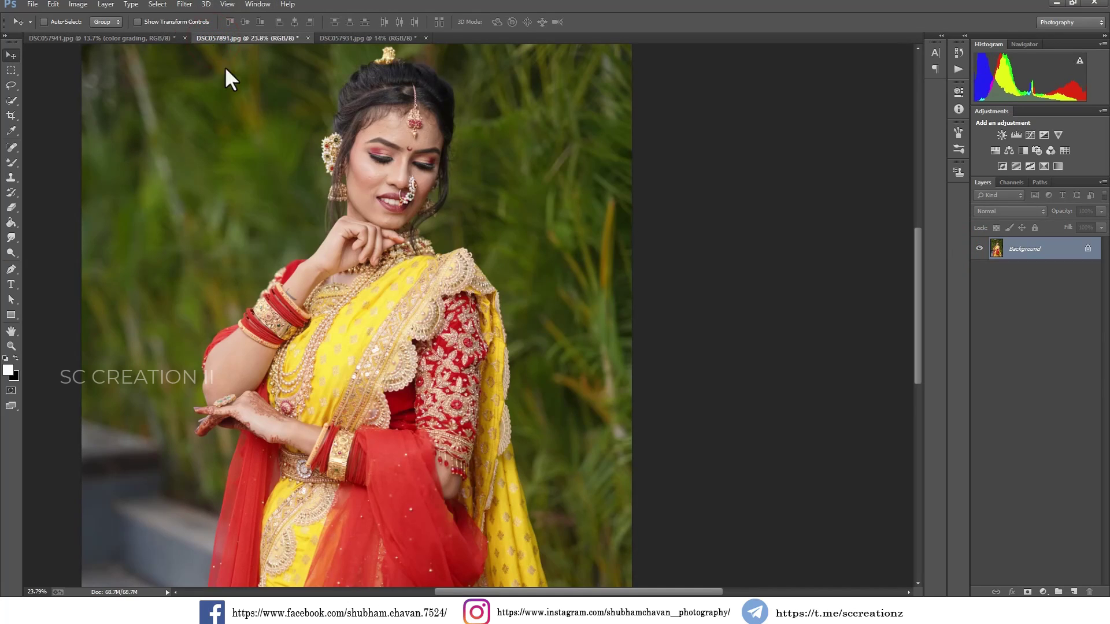
key(ctrl+0)
click(184, 4)
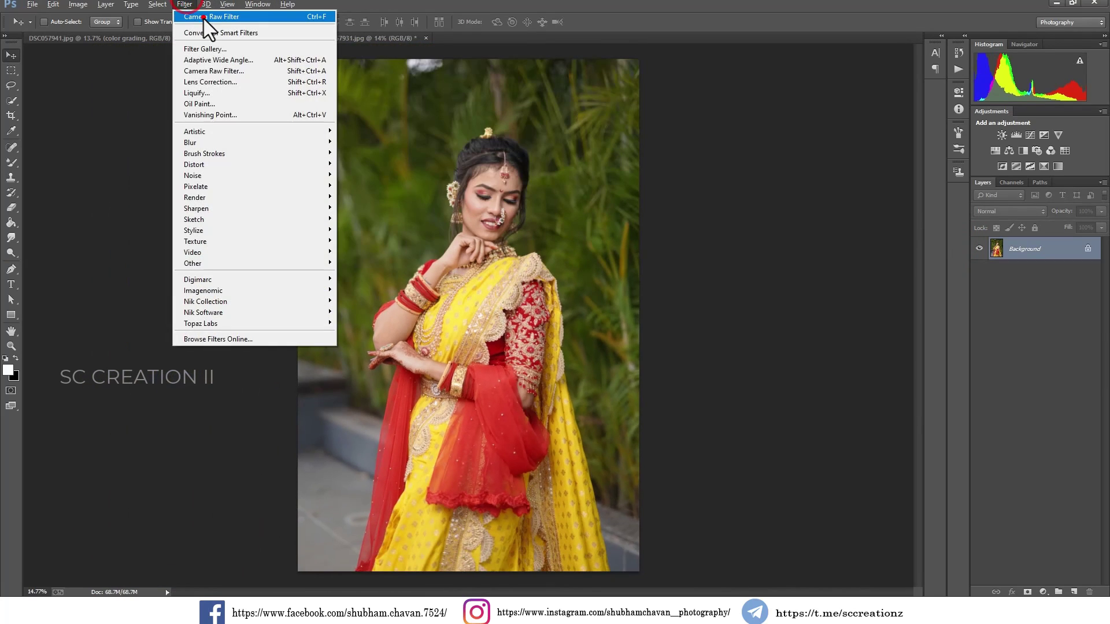
click(203, 17)
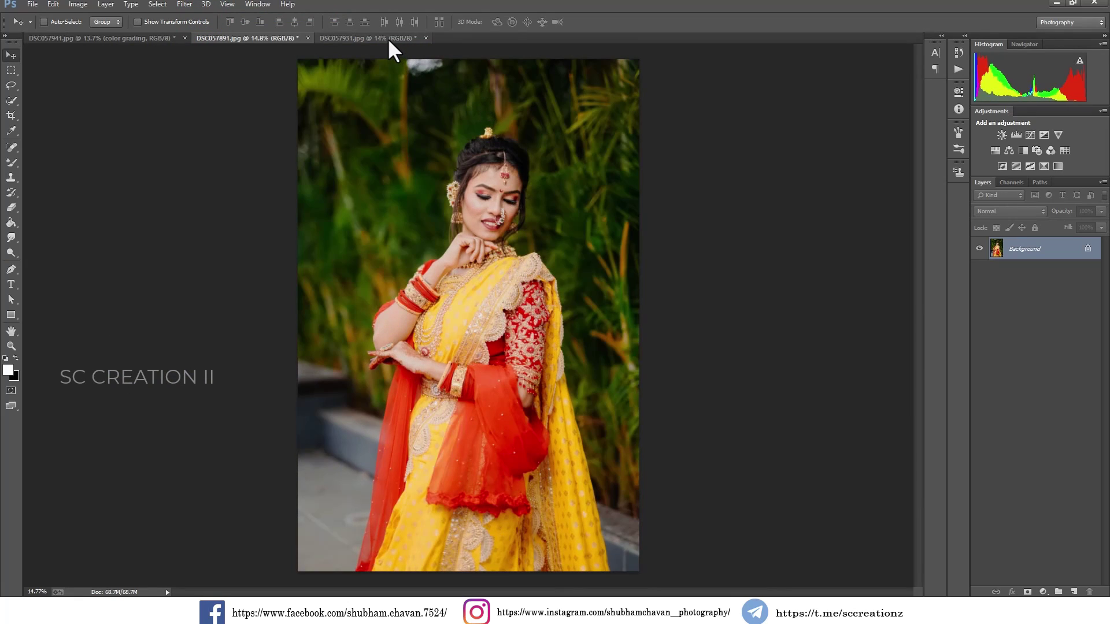
Reapply the last Camera Raw Filter to DSC057931.jpg.
click(386, 37)
click(185, 4)
click(197, 21)
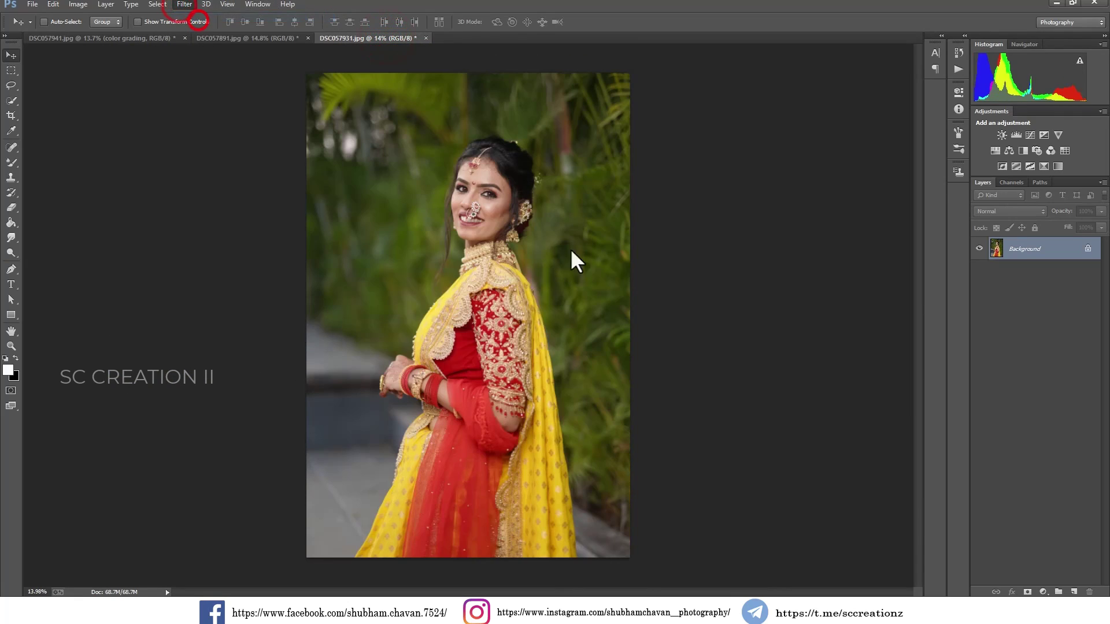